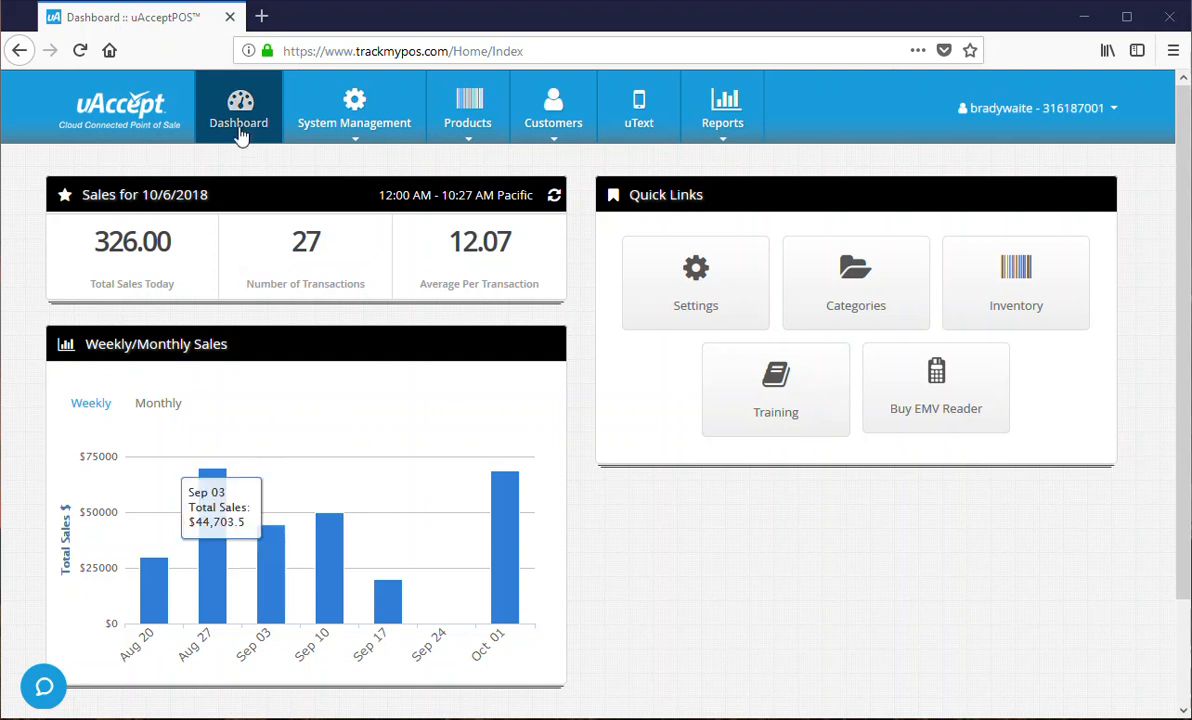
- Go to the Report Scheduler page from the Reports menu
mouse_move(721, 108)
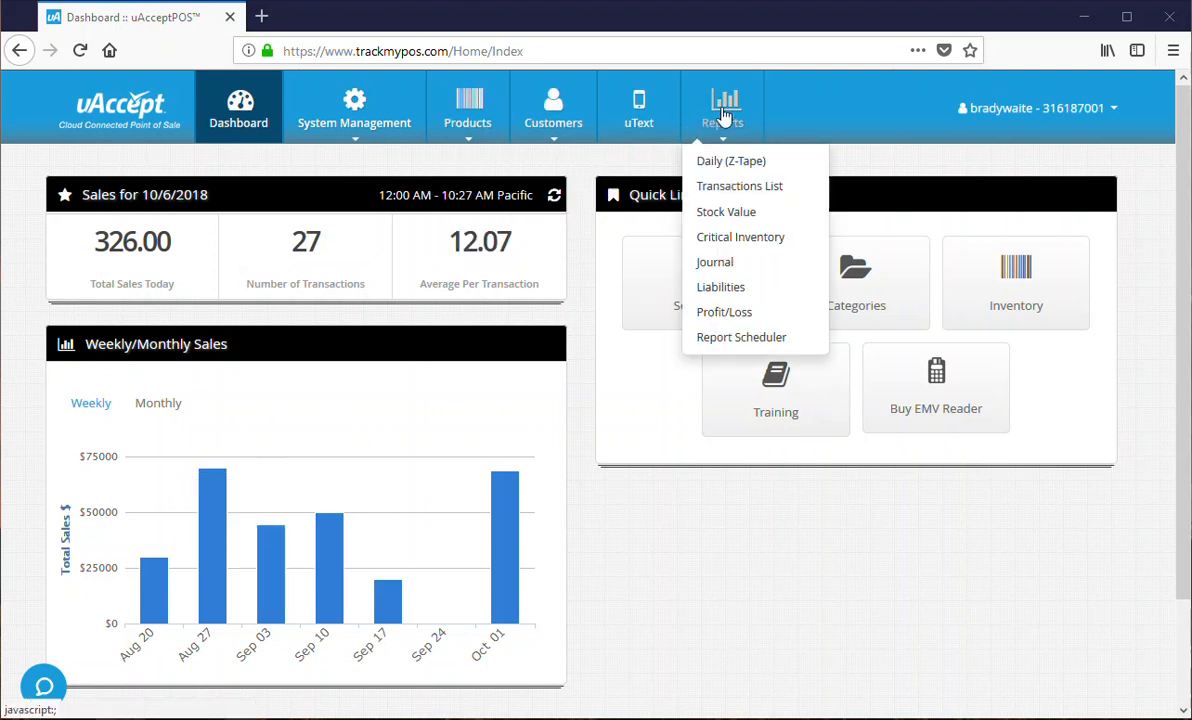
left_click(740, 337)
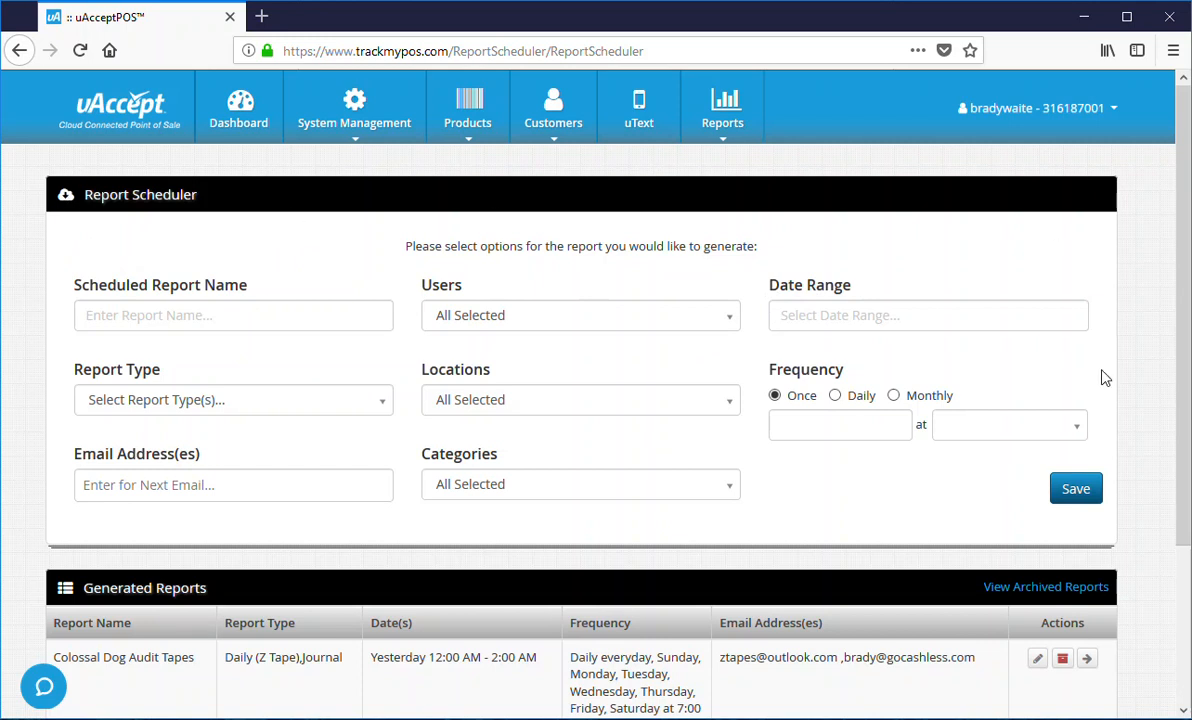
- Enter 'Example Audit Report' as the scheduled report name, leaving Users as All Selected
left_click(169, 317)
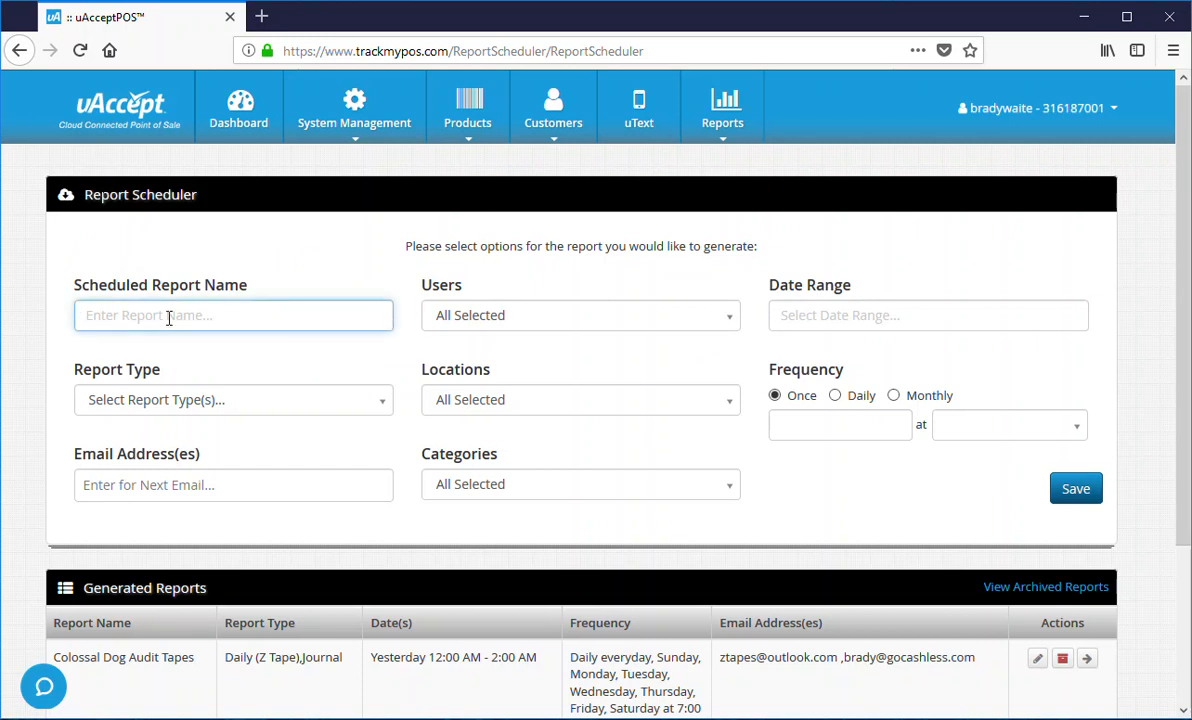
type("Example Audit Report")
left_click(511, 318)
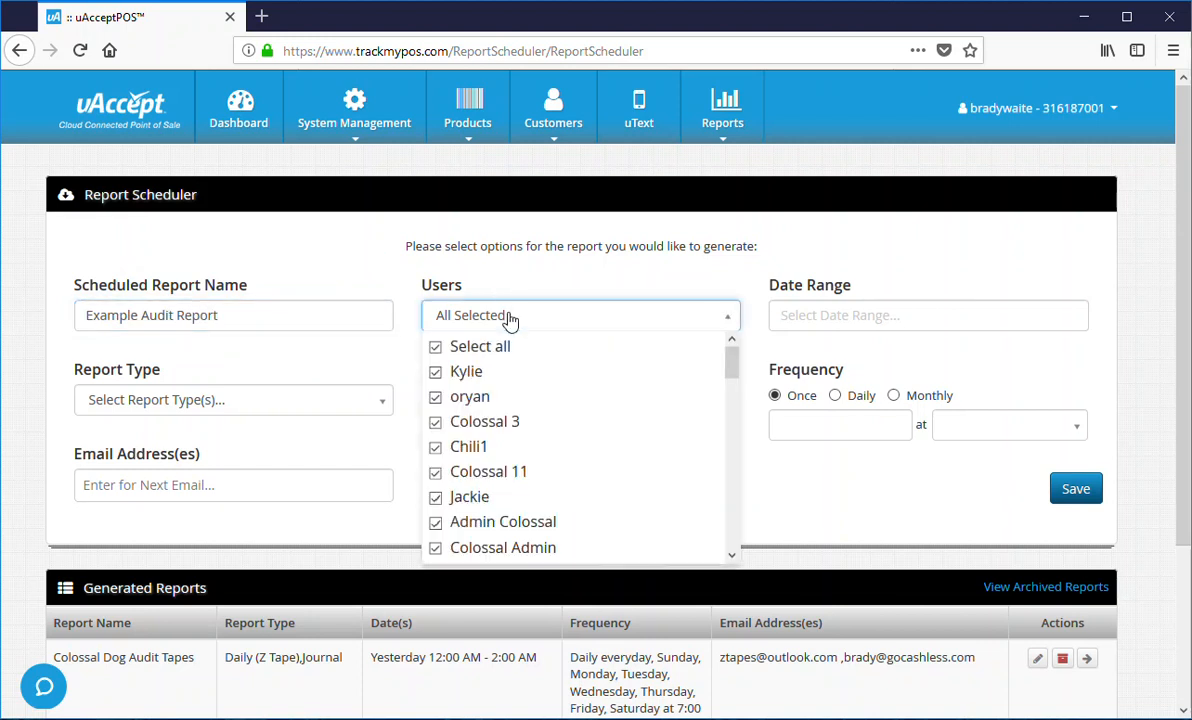
left_click(511, 318)
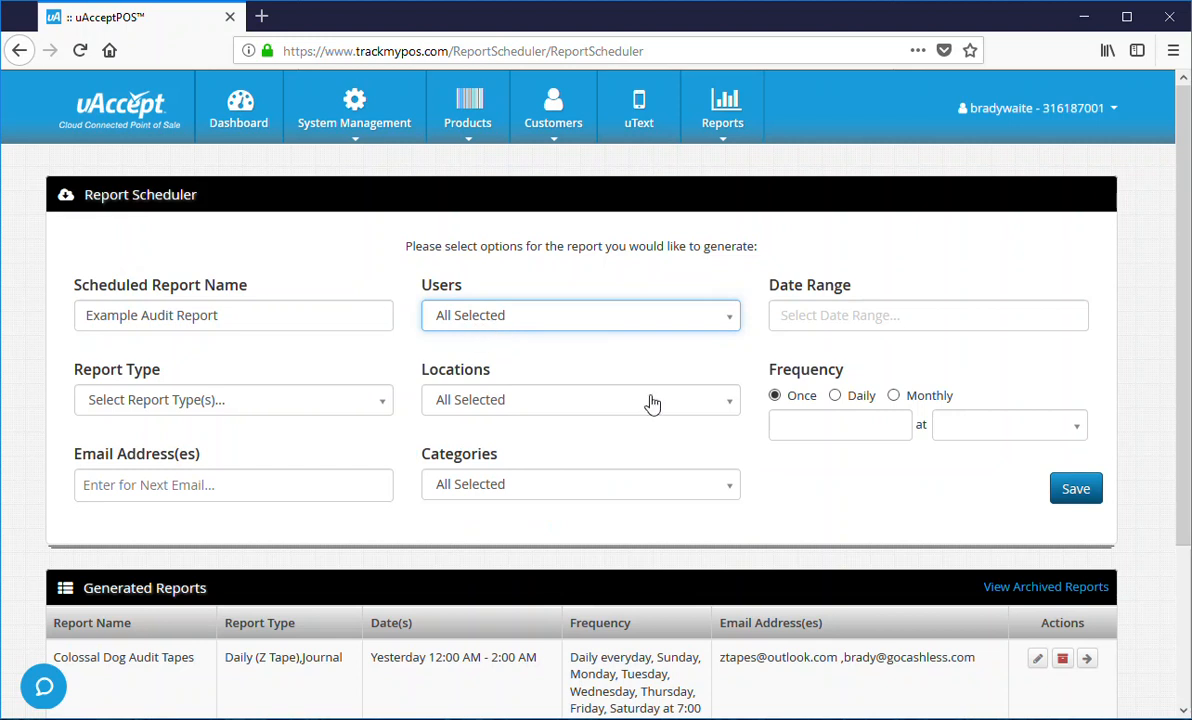
- Set the date range to Yesterday, 12:00 AM to 02:00 AM, and apply it
left_click(856, 317)
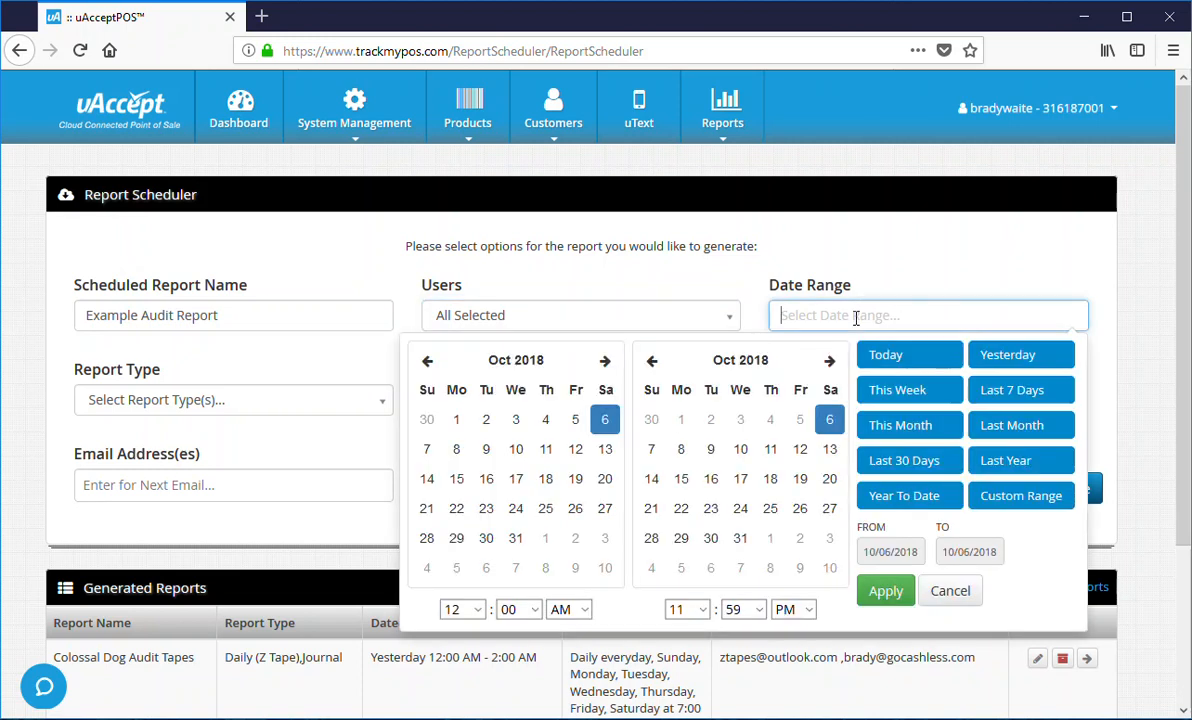
left_click(1013, 360)
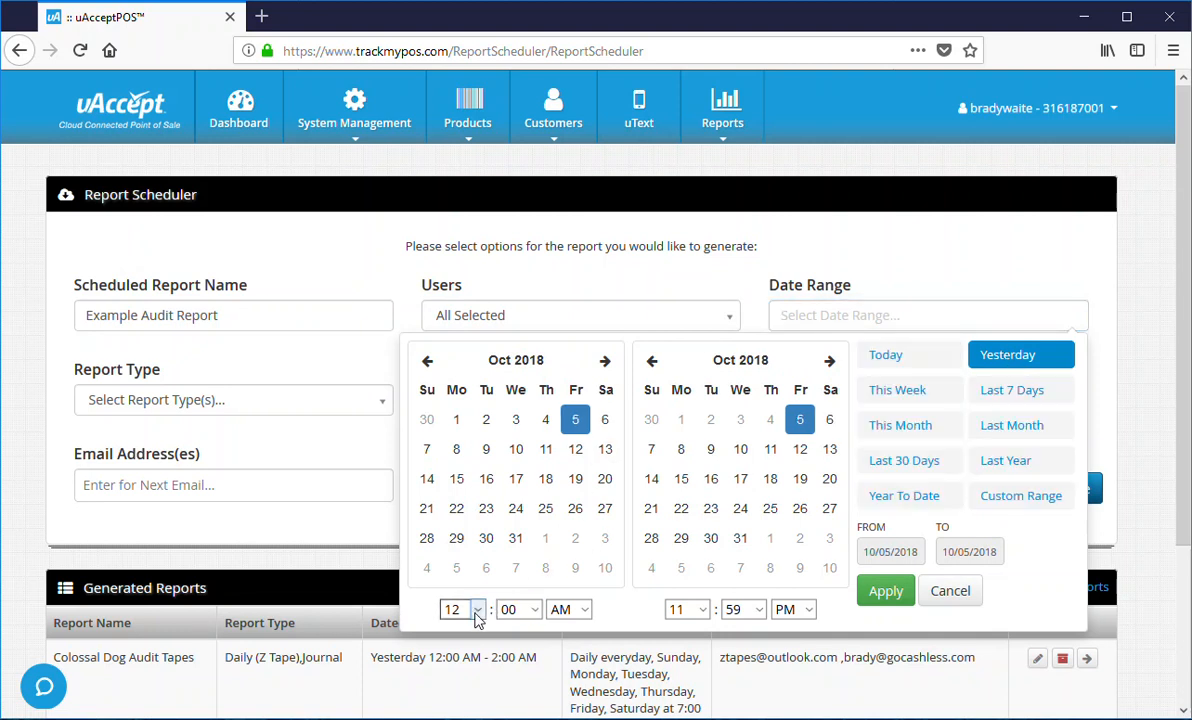
left_click(705, 610)
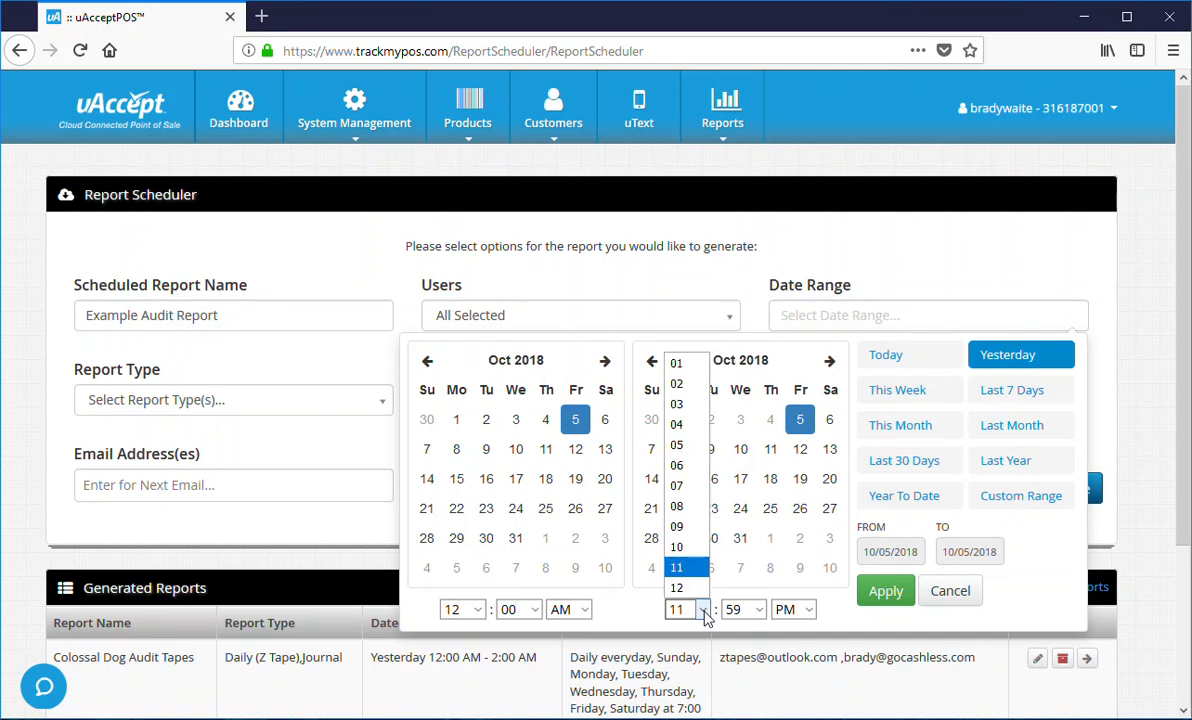
left_click(682, 381)
left_click(738, 605)
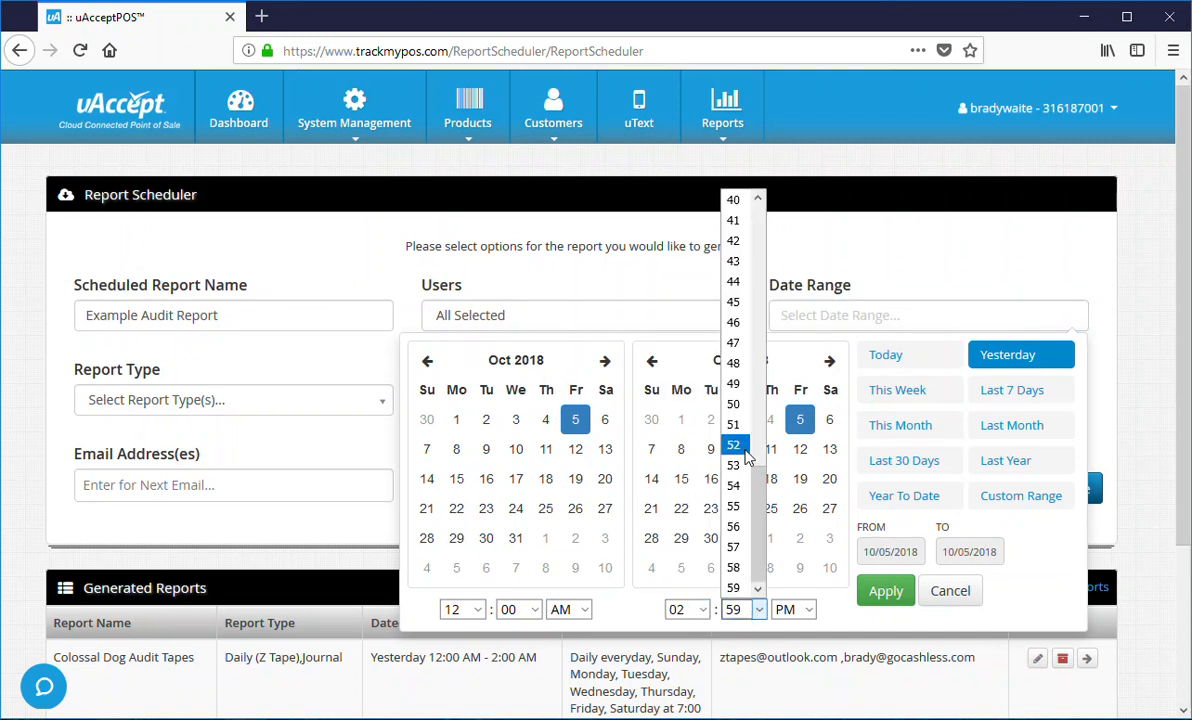
scroll(734, 290, "up", 8)
left_click(733, 200)
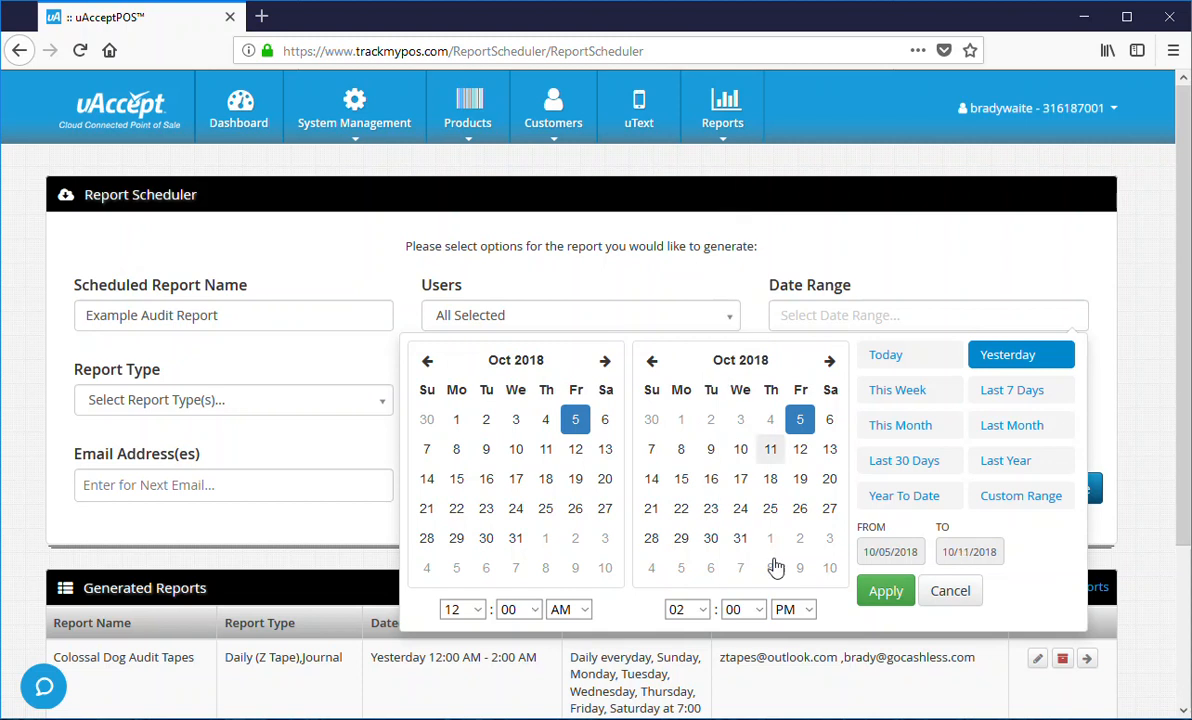
left_click(790, 612)
left_click(787, 707)
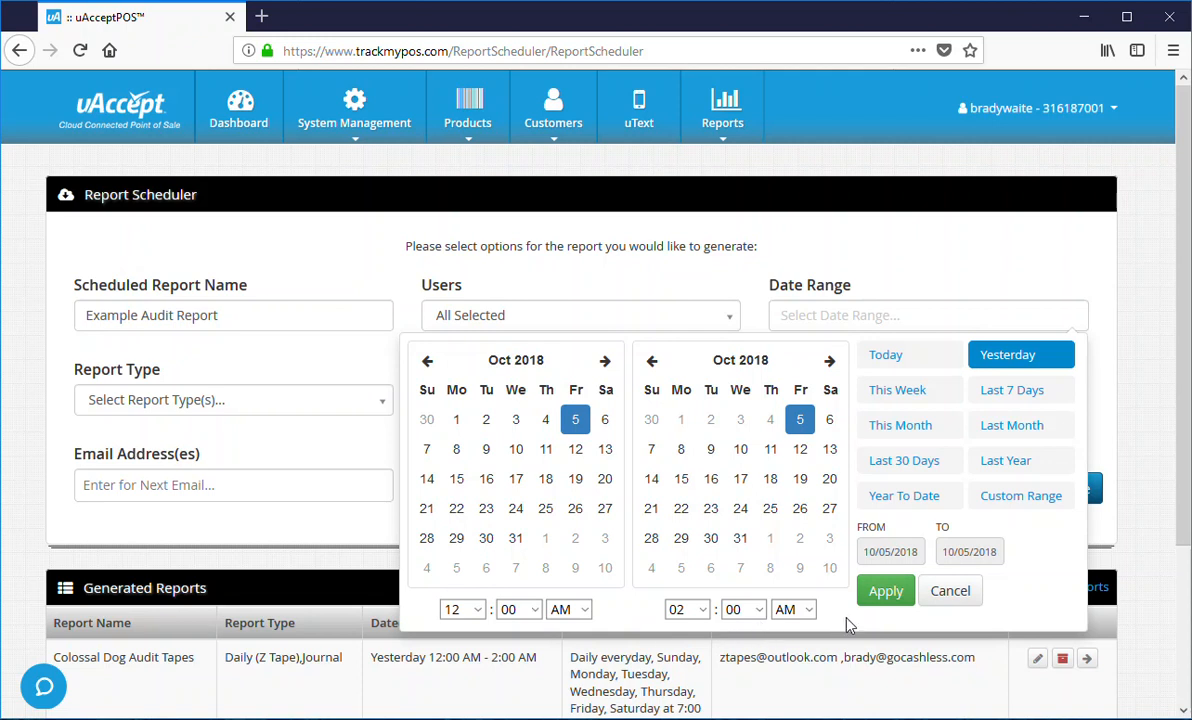
left_click(880, 592)
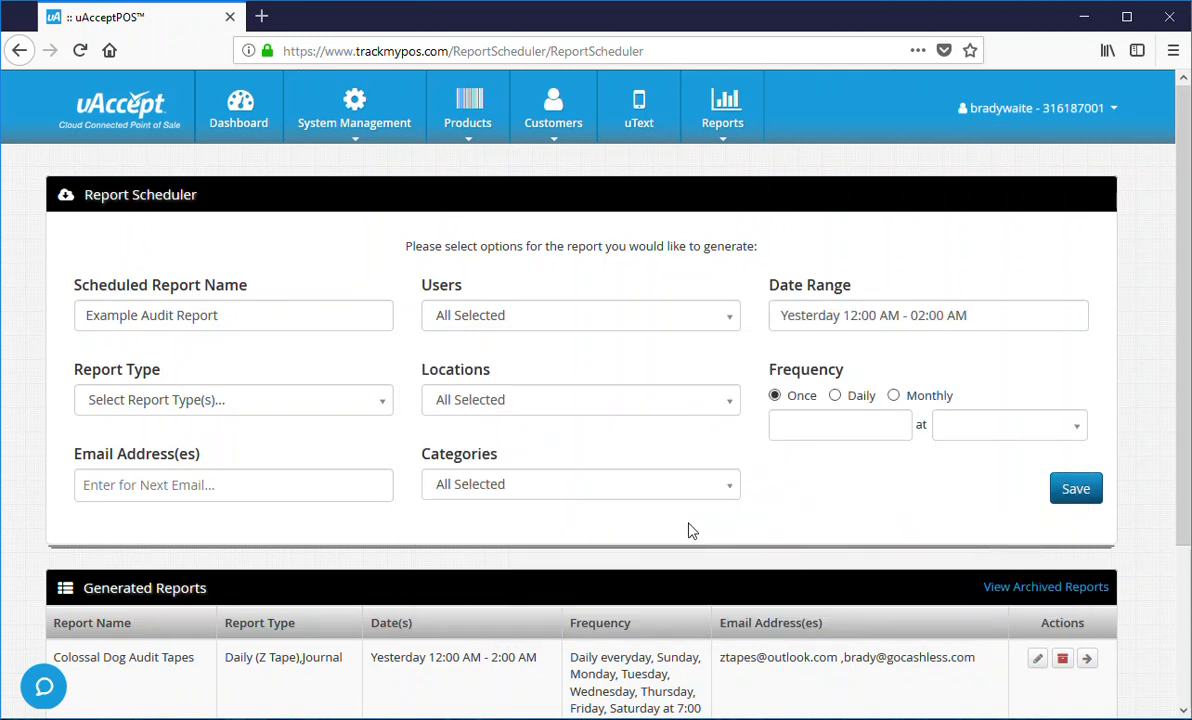
- Select all report types so Daily (Z Tape) and Journal are both included
left_click(194, 401)
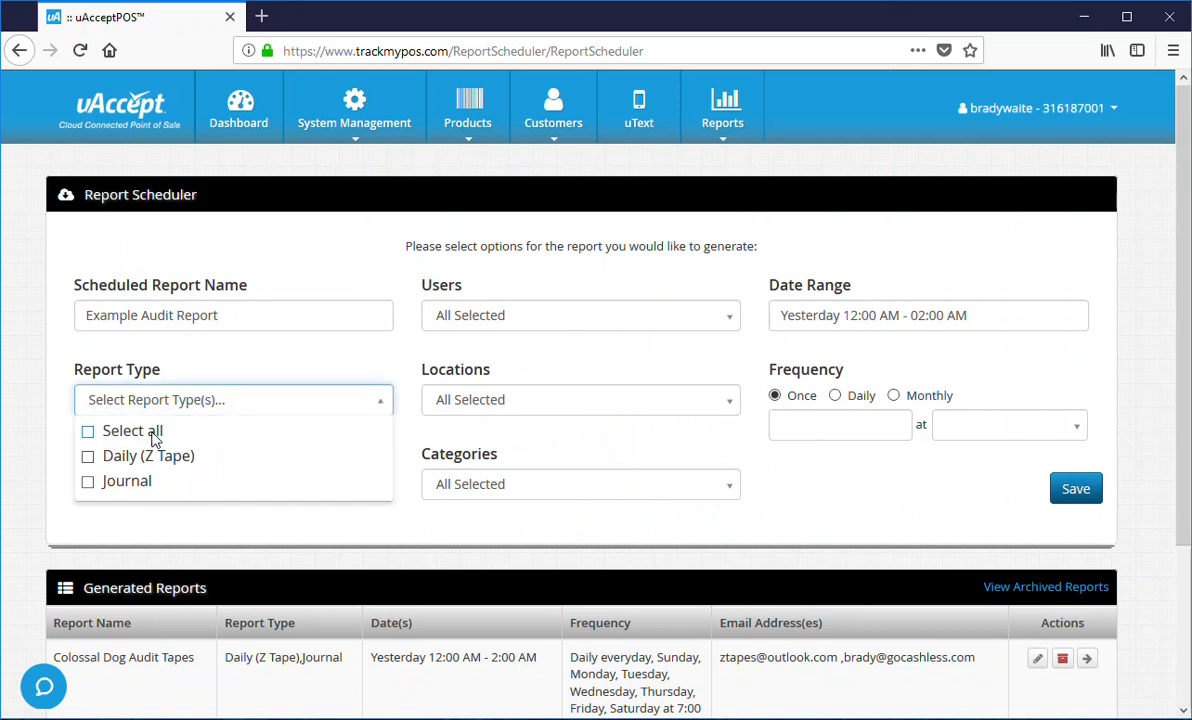
left_click(88, 432)
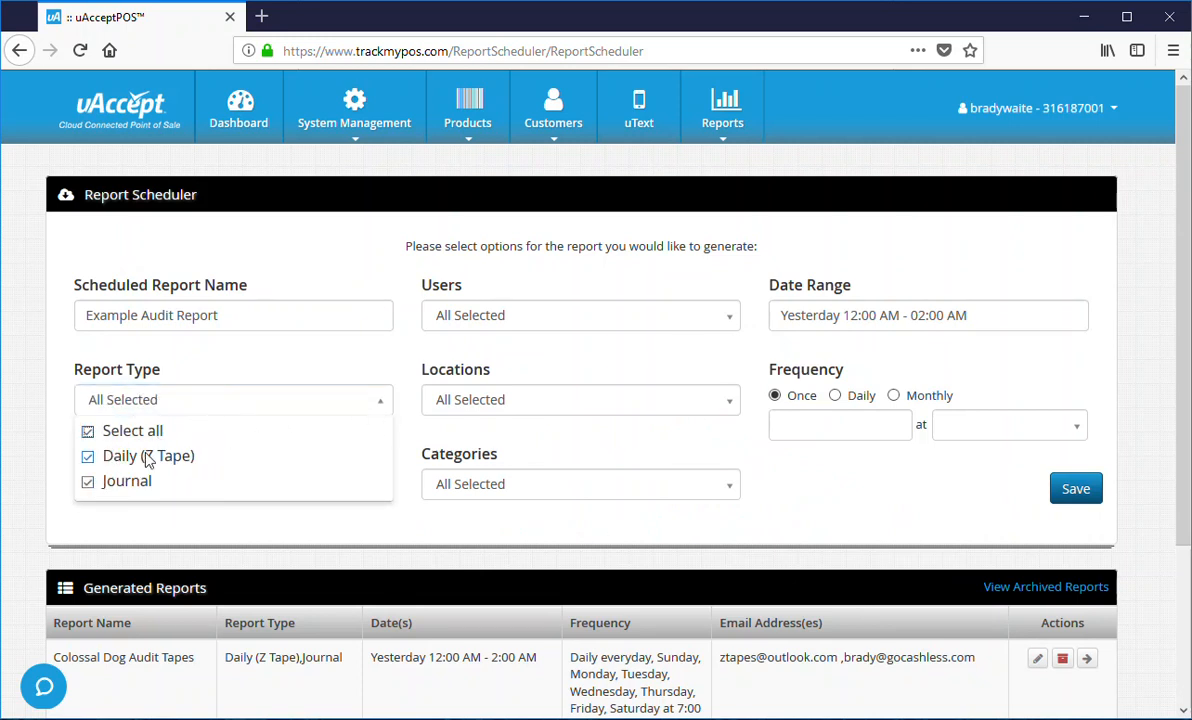
left_click(594, 402)
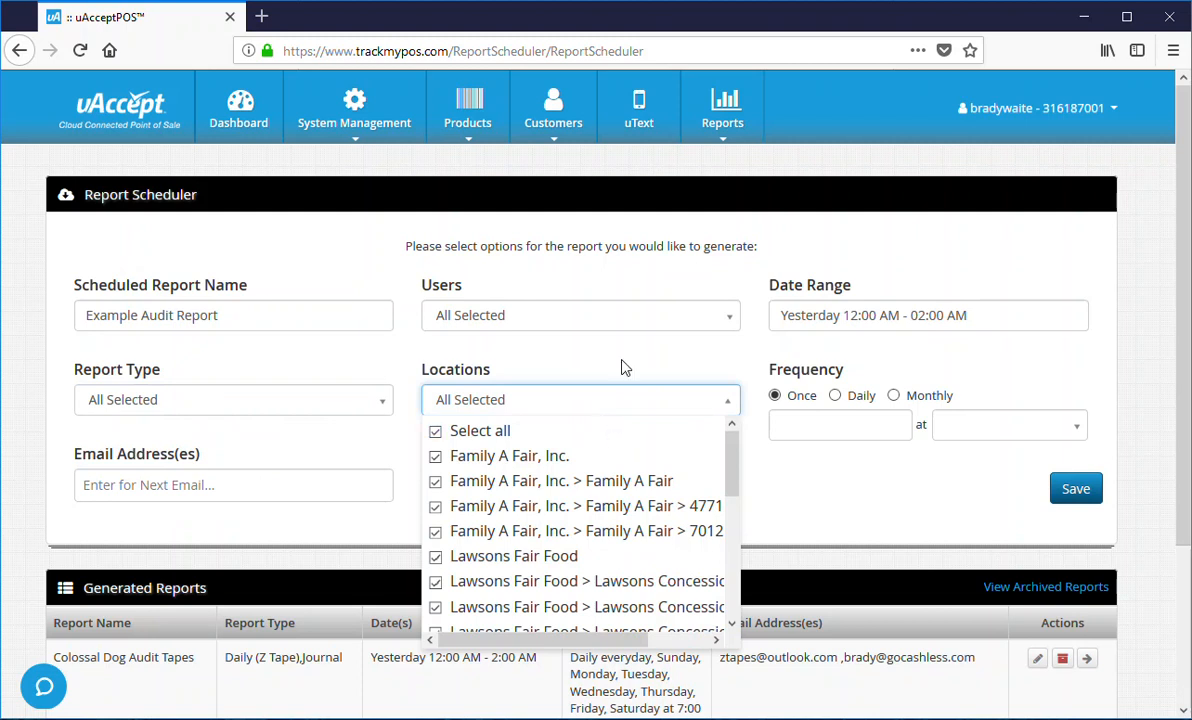
- Clear every location from the report's Locations list
scroll(680, 487, "down", 3)
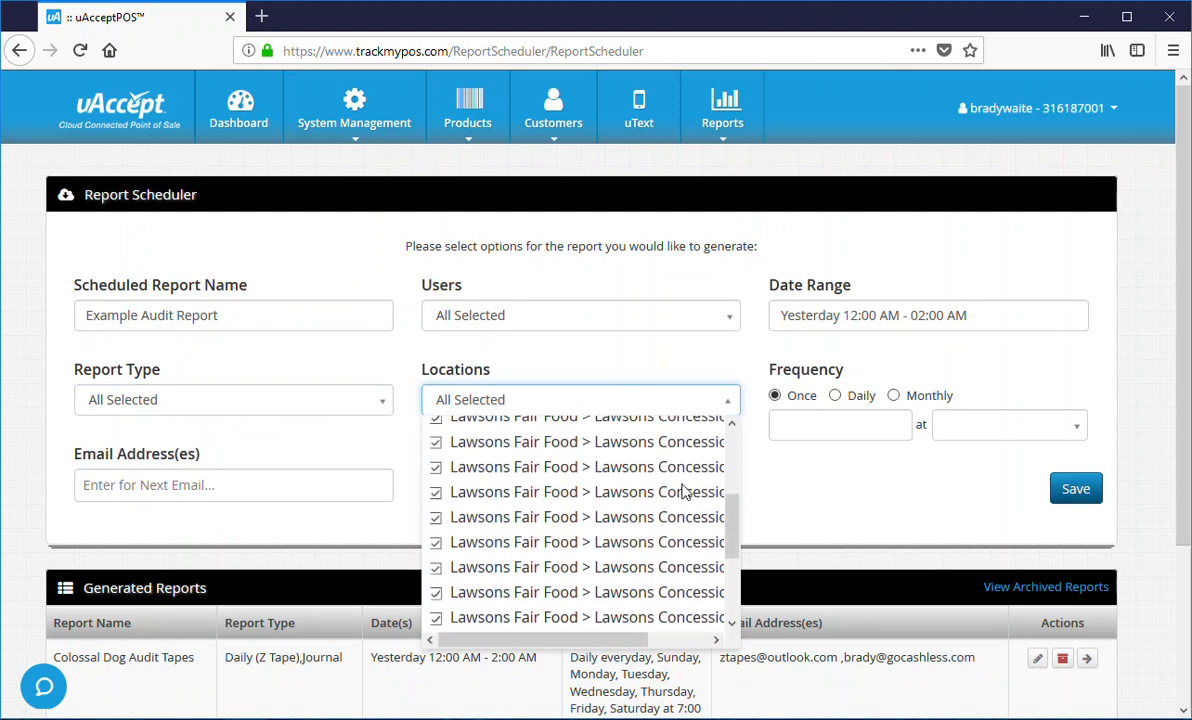
scroll(685, 490, "down", 2)
scroll(680, 497, "down", 2)
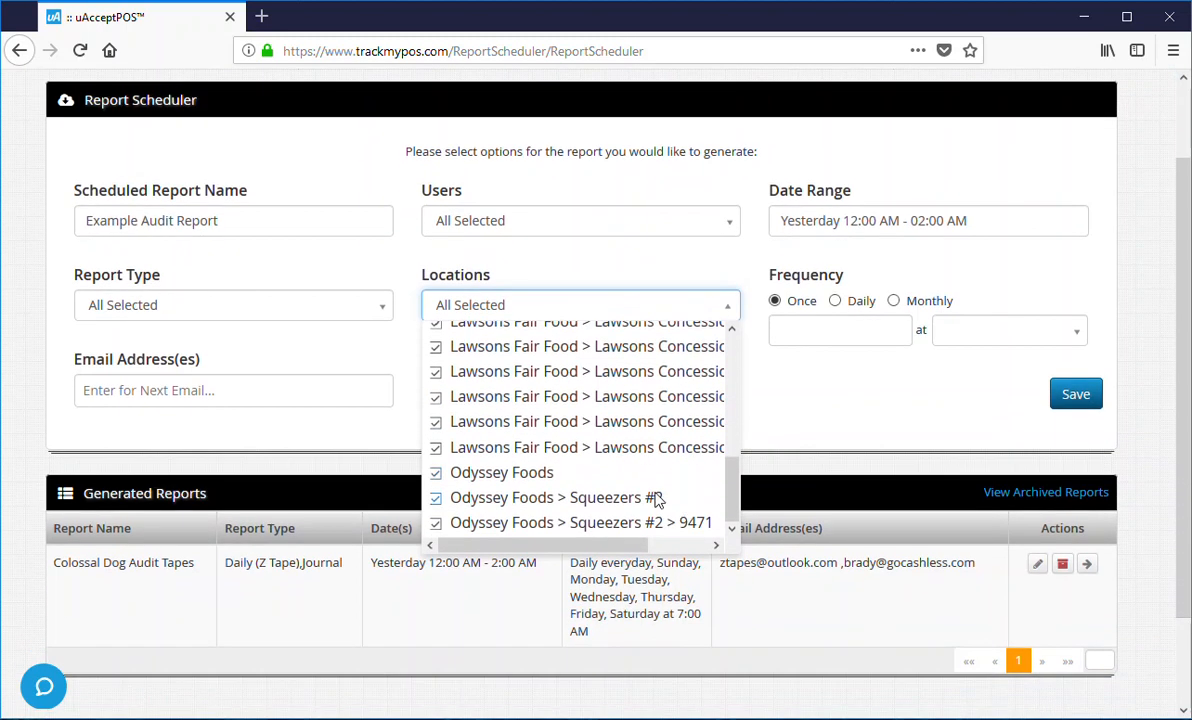
left_click_drag(733, 485, 734, 340)
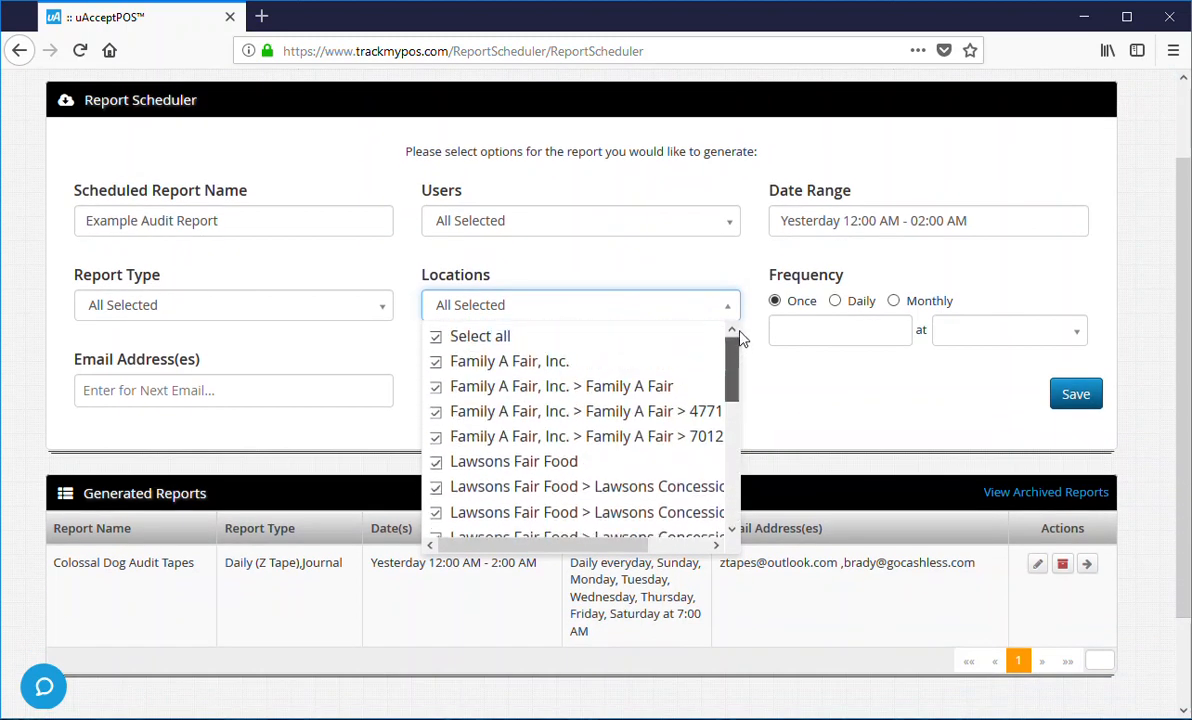
left_click(438, 340)
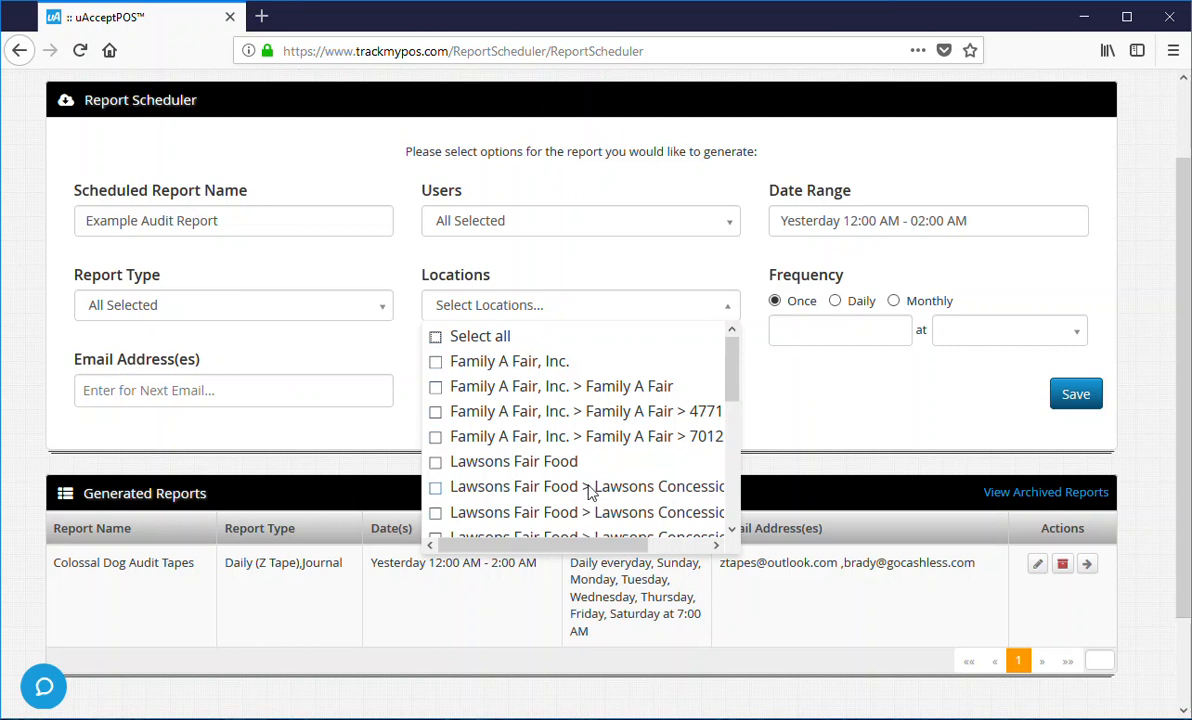
- Tick Odyssey Foods, Squeezers #2 and Squeezers #2 > 9471 as the only locations
scroll(604, 440, "down", 1)
scroll(600, 445, "down", 3)
scroll(580, 452, "up", 5)
scroll(490, 436, "down", 2)
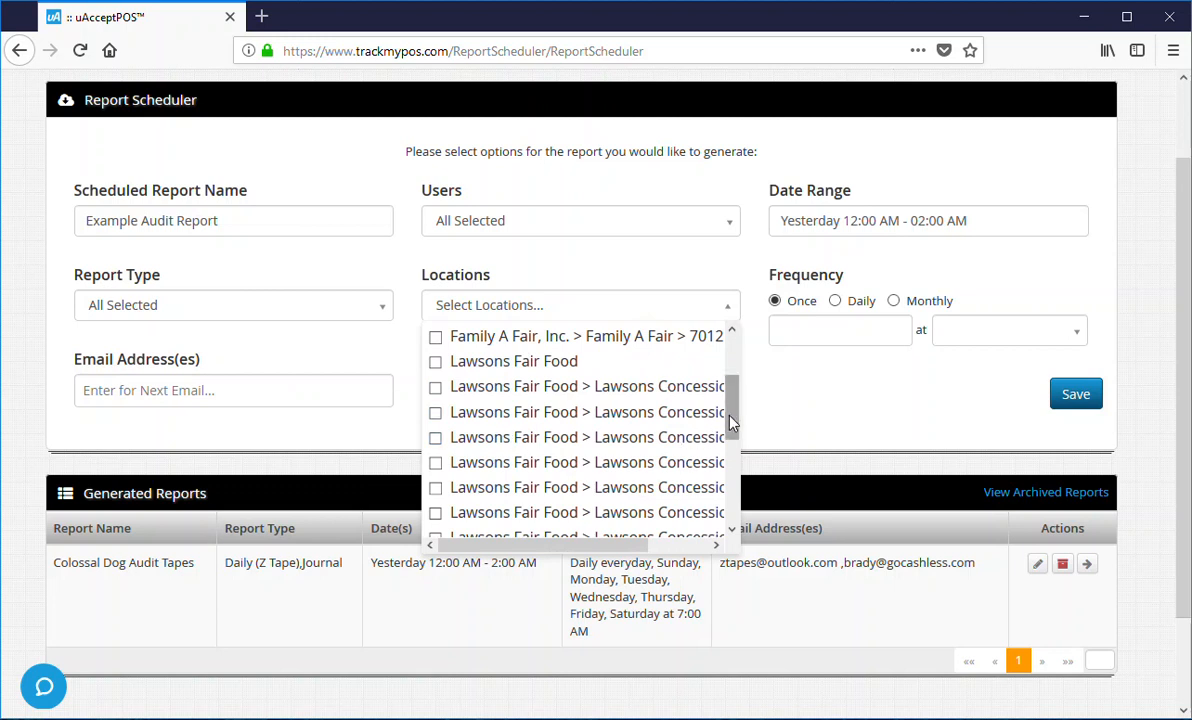
left_click_drag(732, 422, 732, 382)
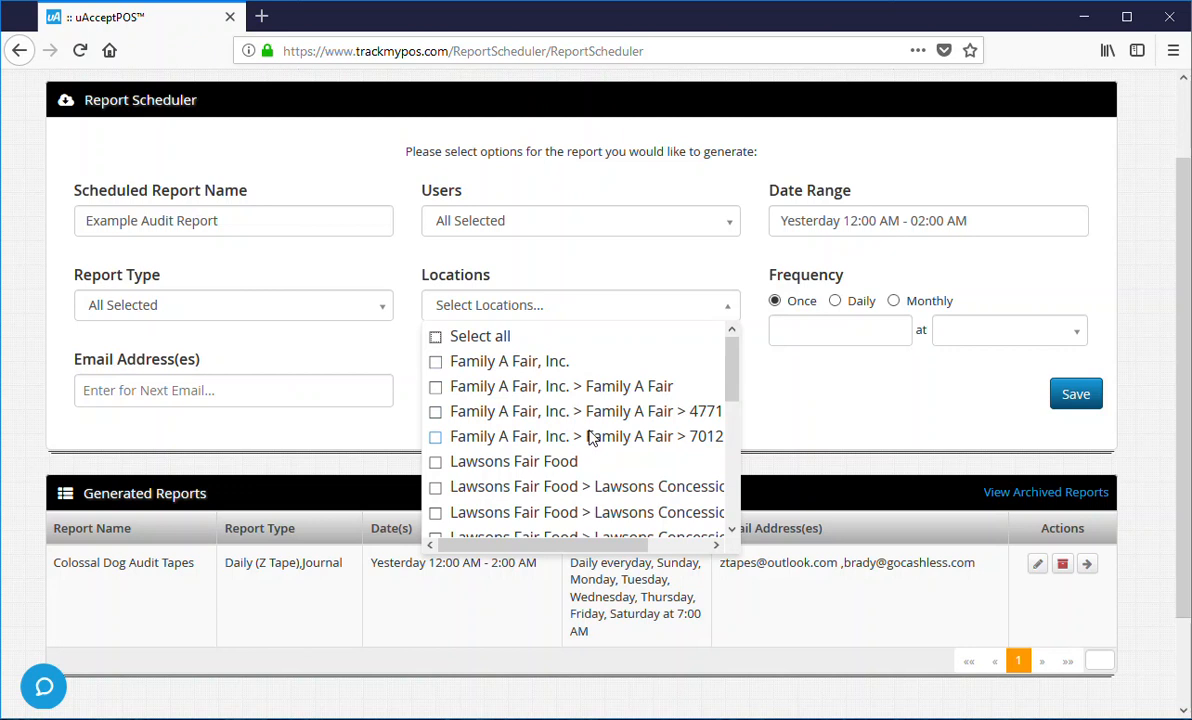
scroll(590, 438, "down", 3)
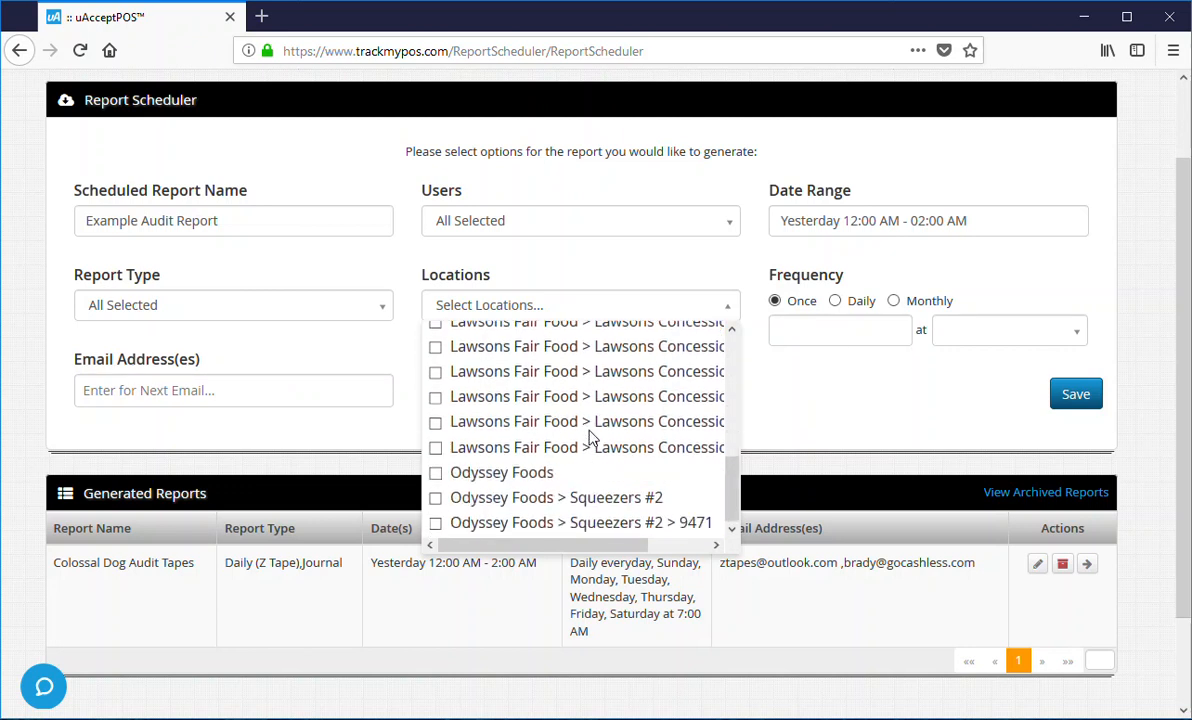
left_click(437, 476)
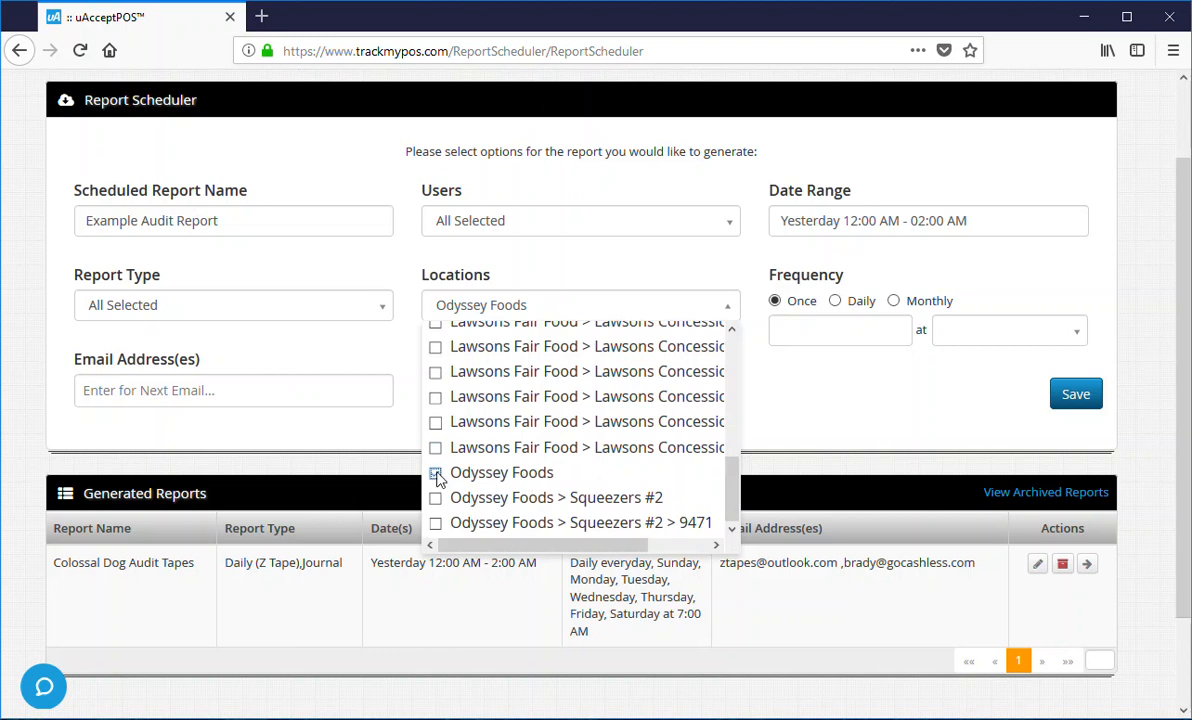
left_click(435, 498)
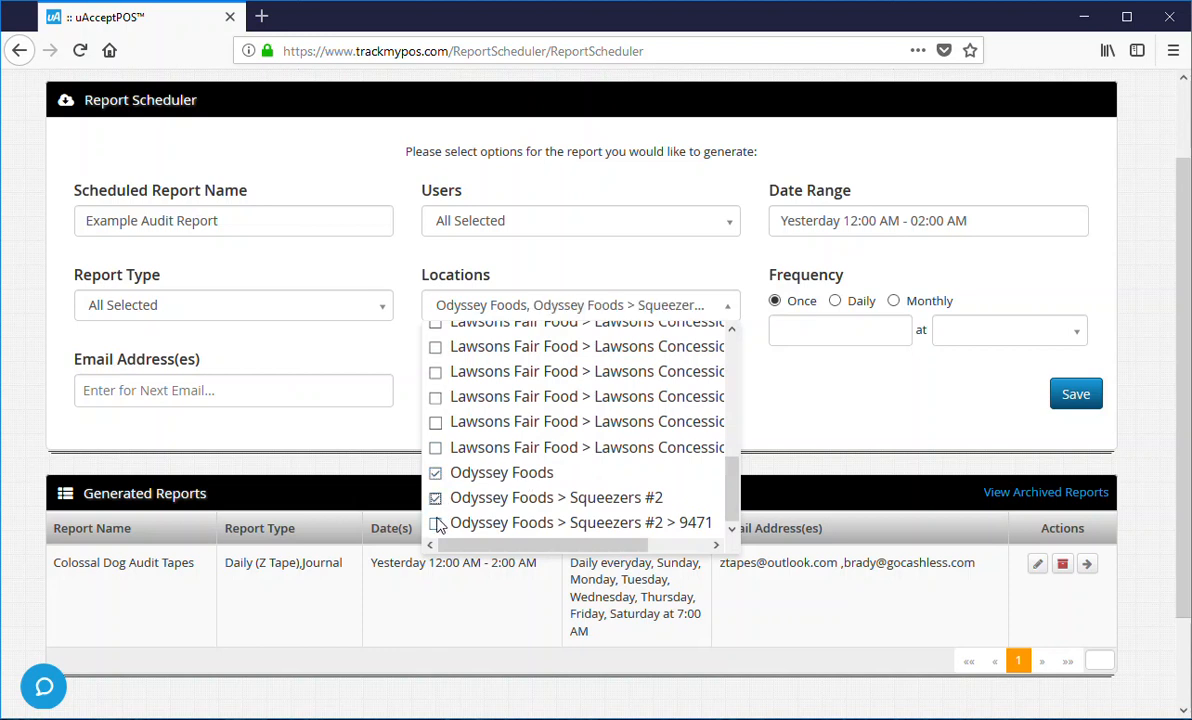
left_click(436, 524)
left_click(435, 473)
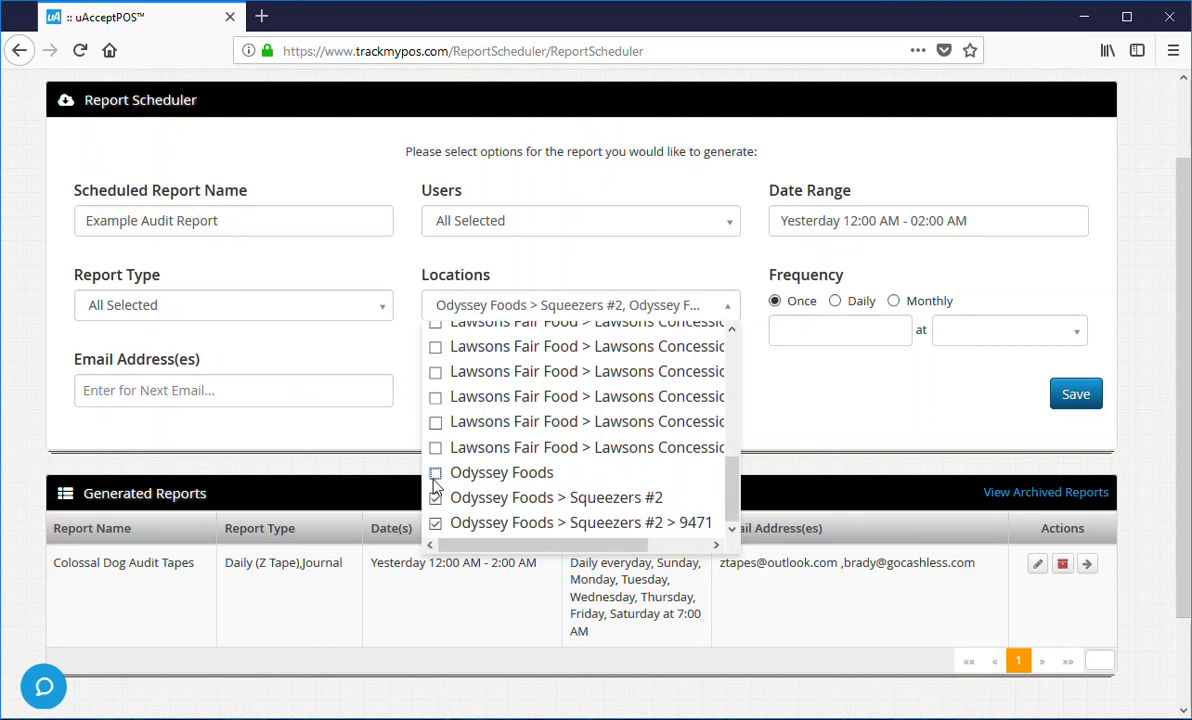
left_click(435, 499)
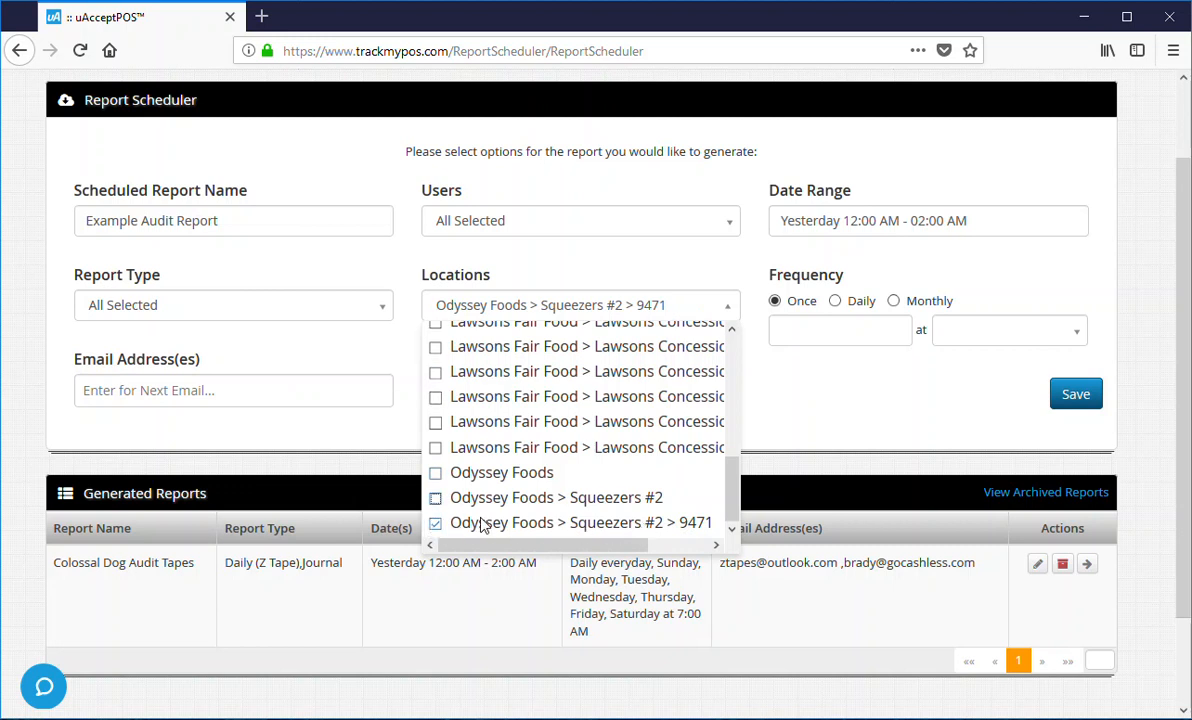
left_click(437, 523)
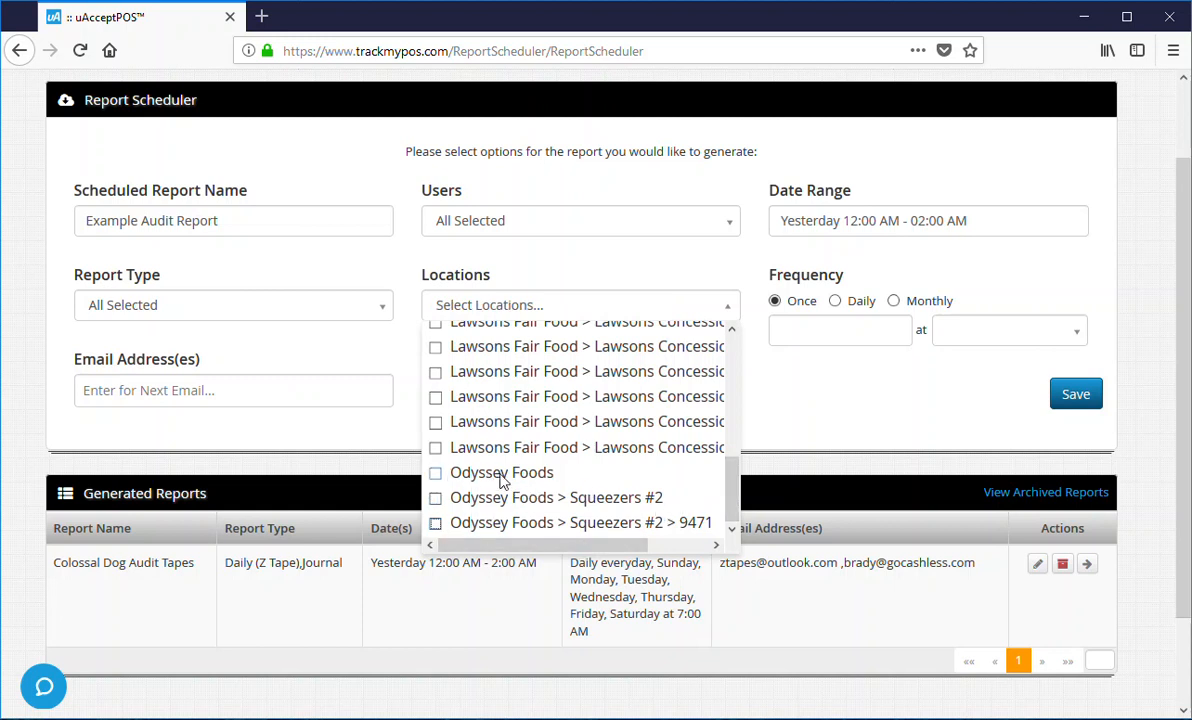
left_click(435, 472)
left_click(435, 497)
left_click(435, 522)
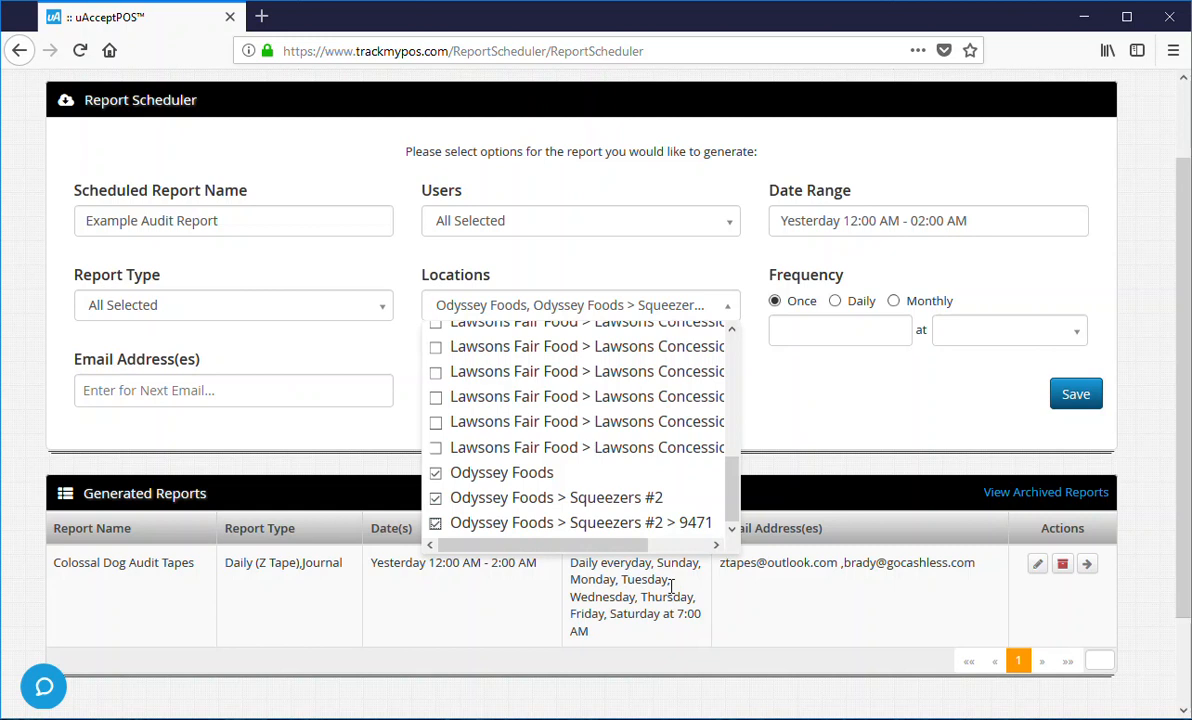
- Set the frequency to Daily, on every day, at 7:00 AM
left_click(834, 302)
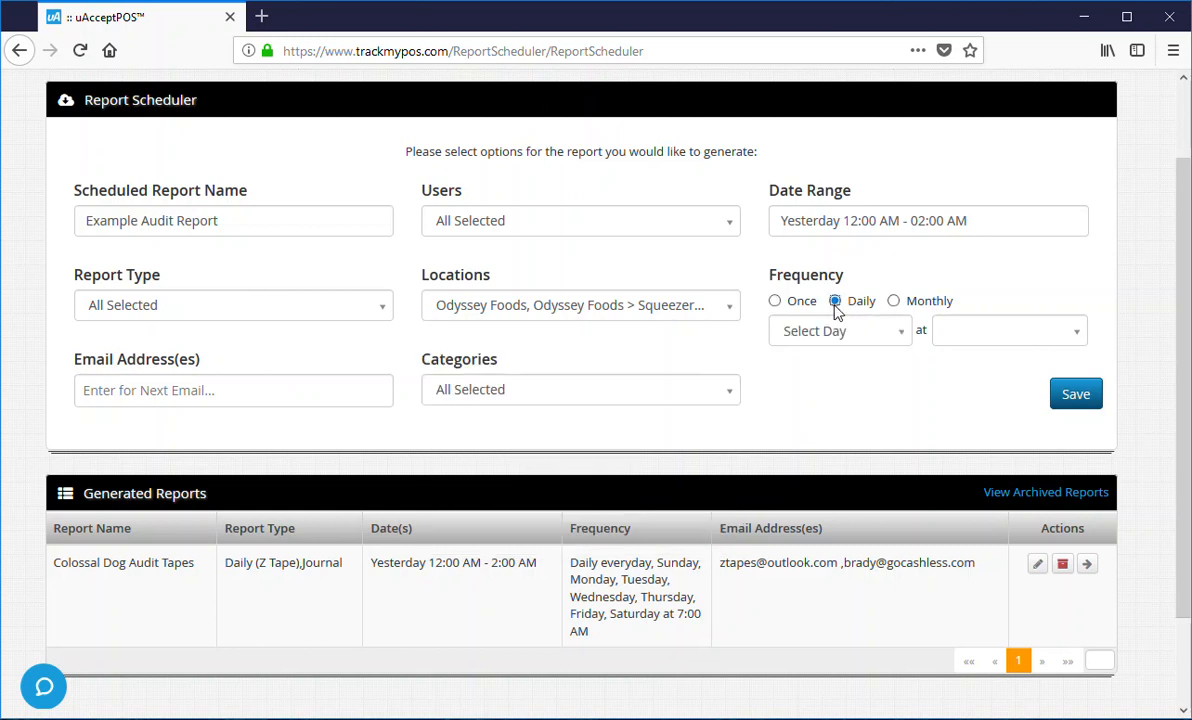
left_click(842, 341)
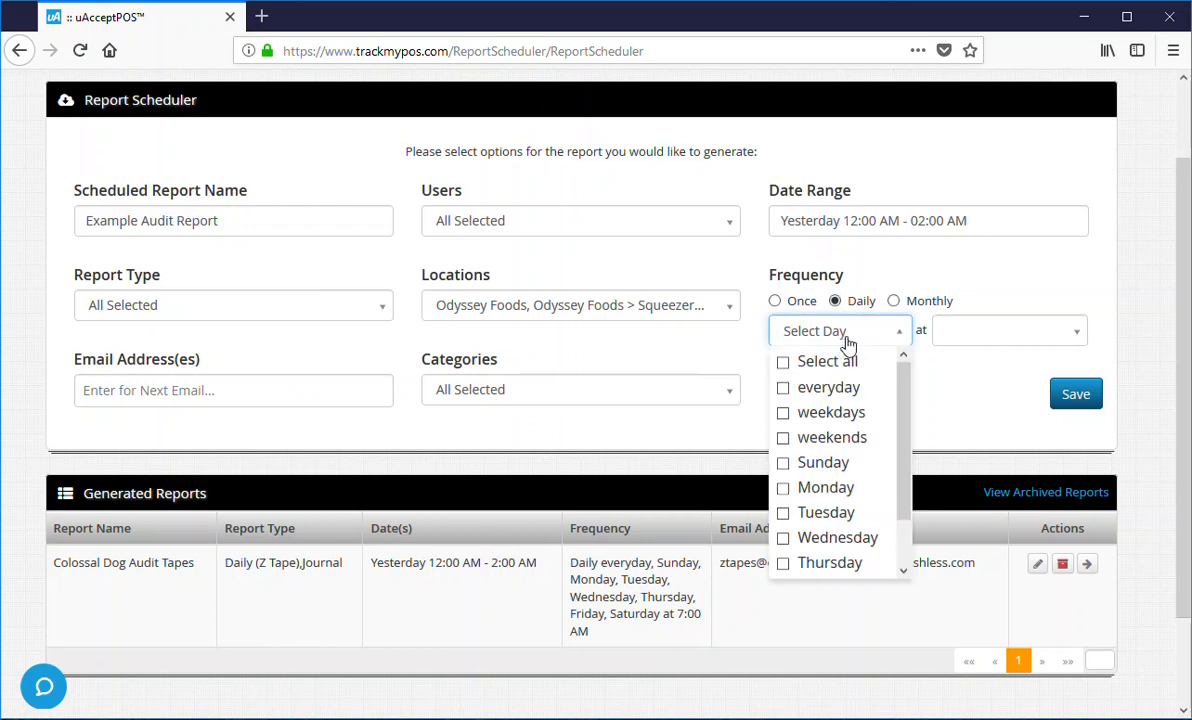
left_click(789, 394)
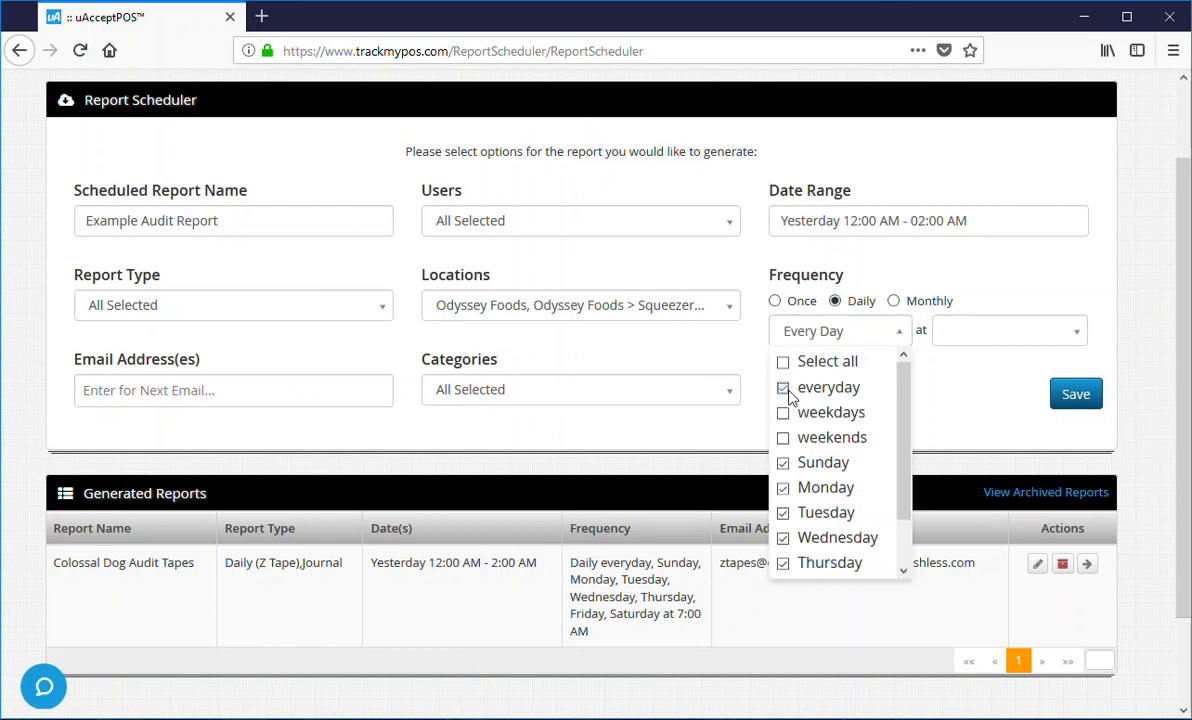
left_click(994, 334)
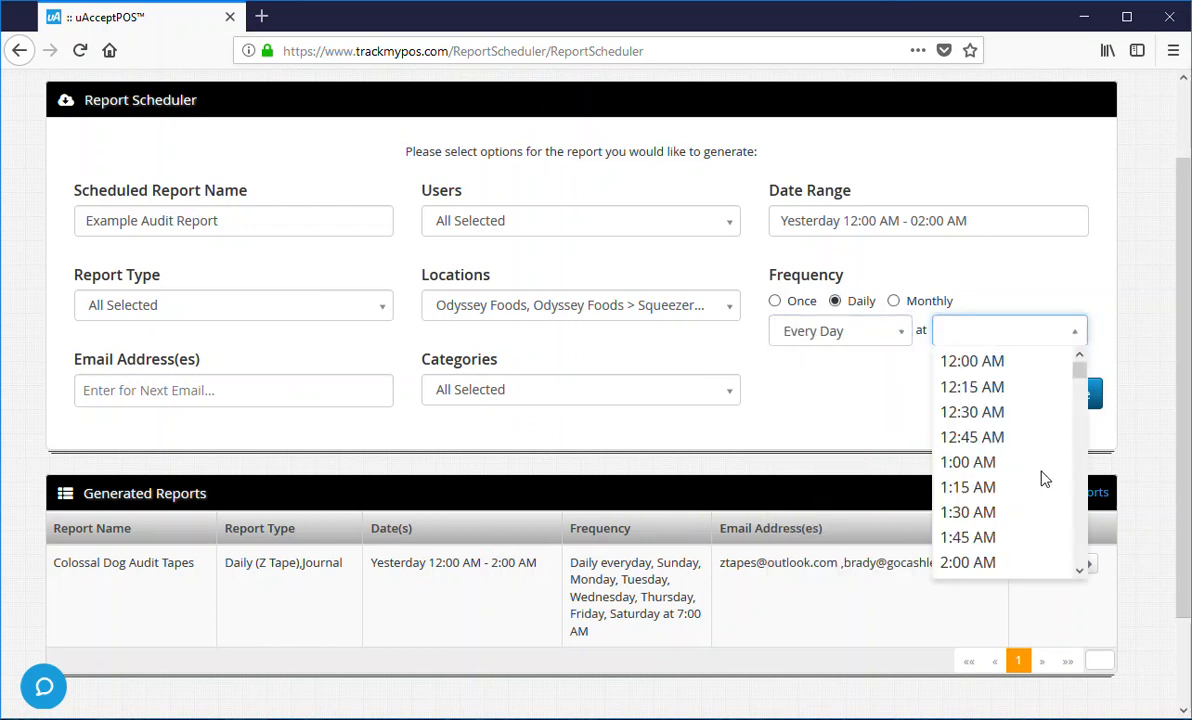
scroll(1035, 482, "down", 3)
scroll(1020, 484, "down", 3)
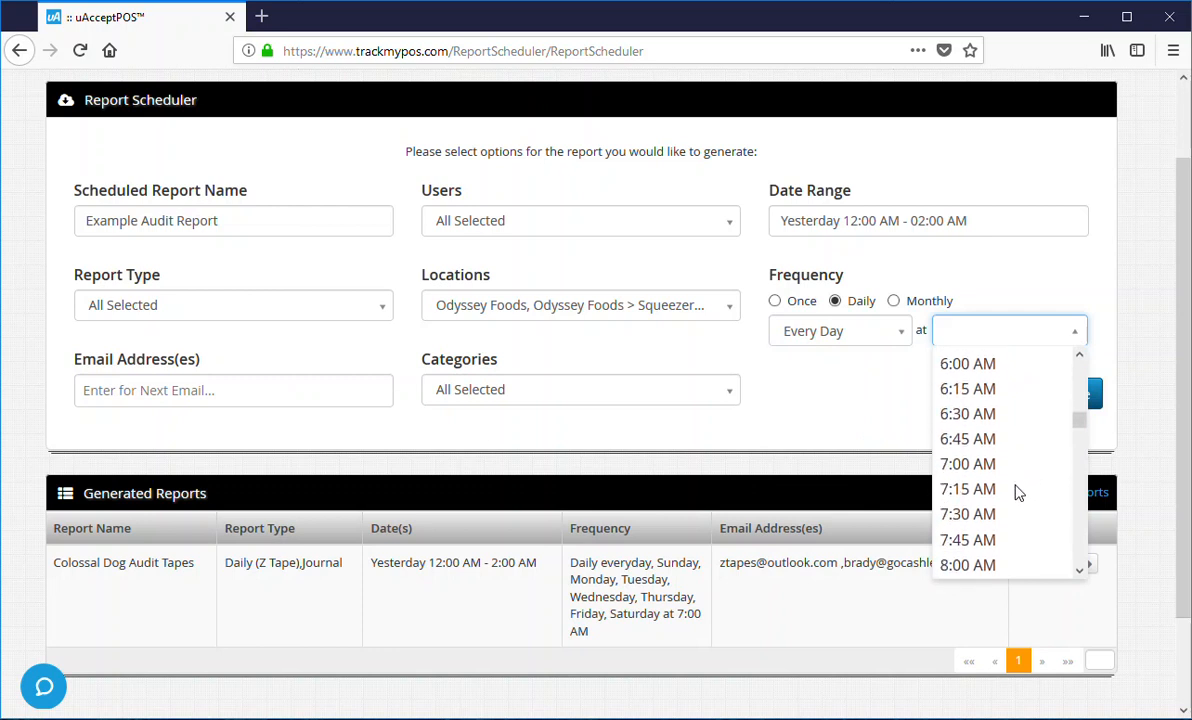
left_click(982, 468)
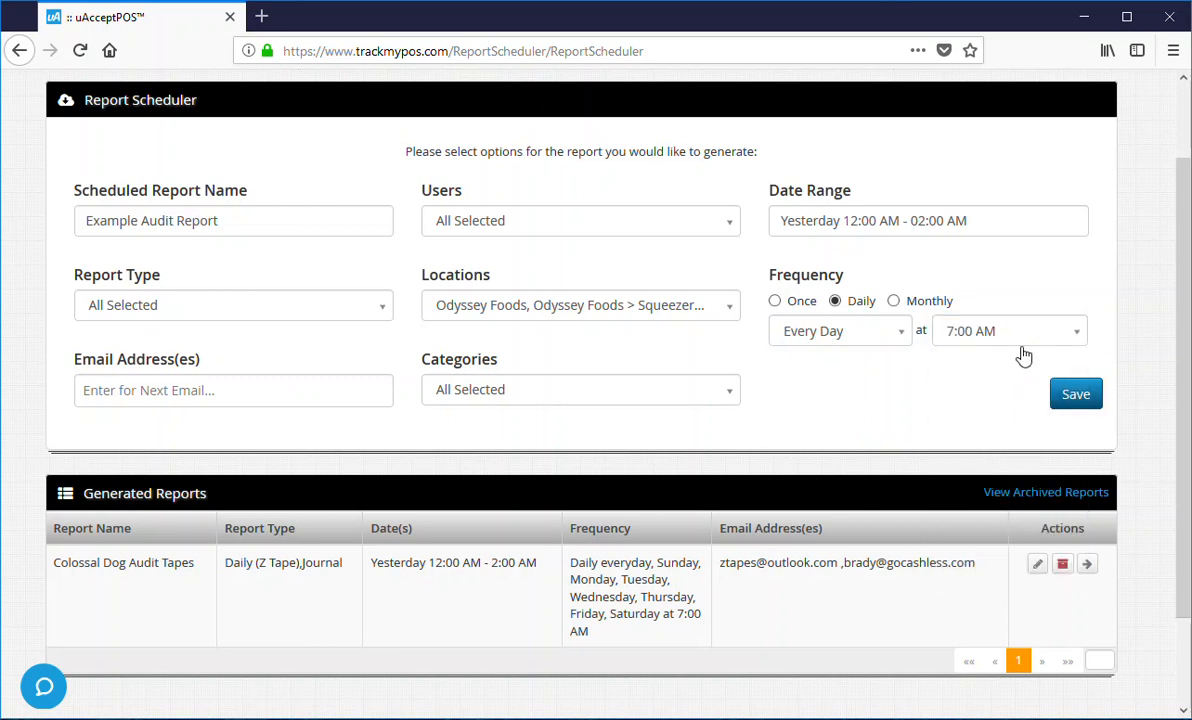
- Add the recipient's e-mail address, leave Categories as All Selected, and save the report
left_click(181, 388)
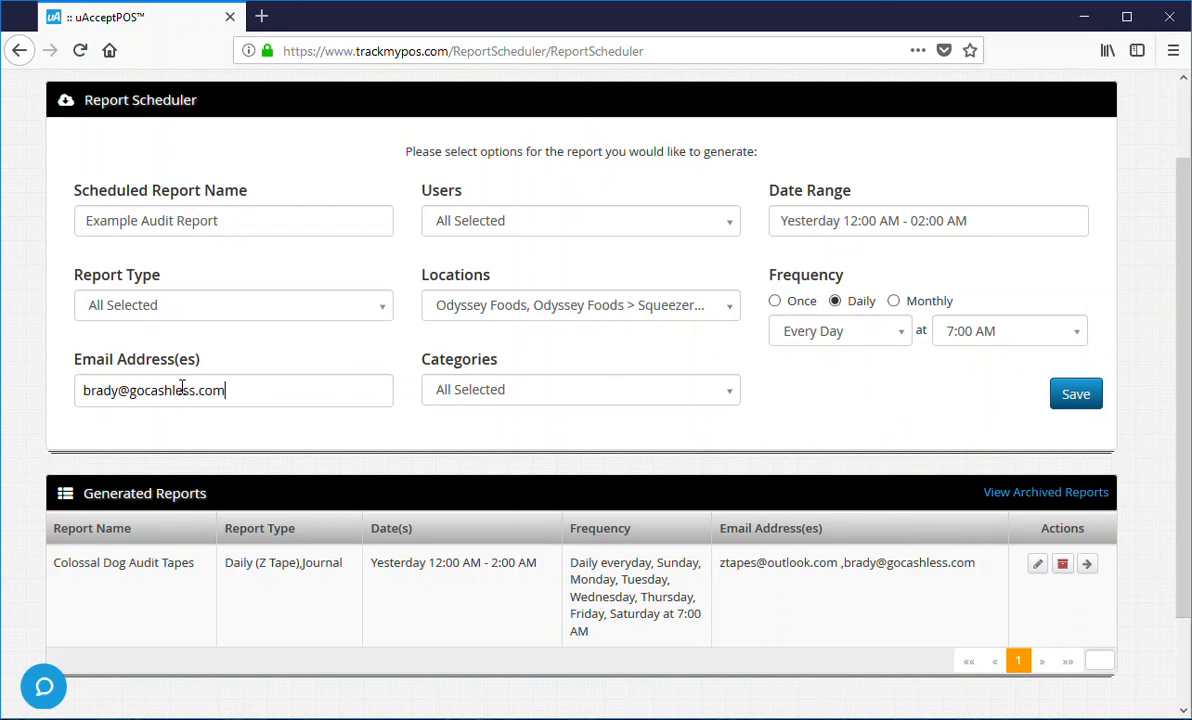
key("Return")
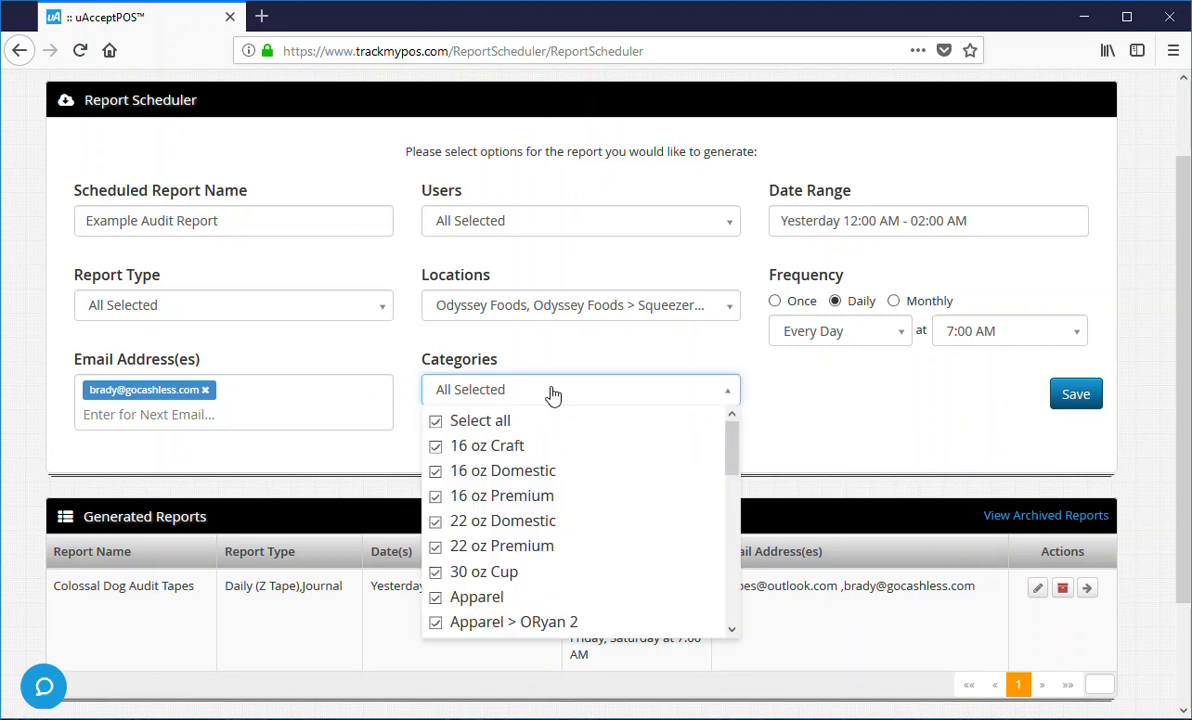
left_click(553, 394)
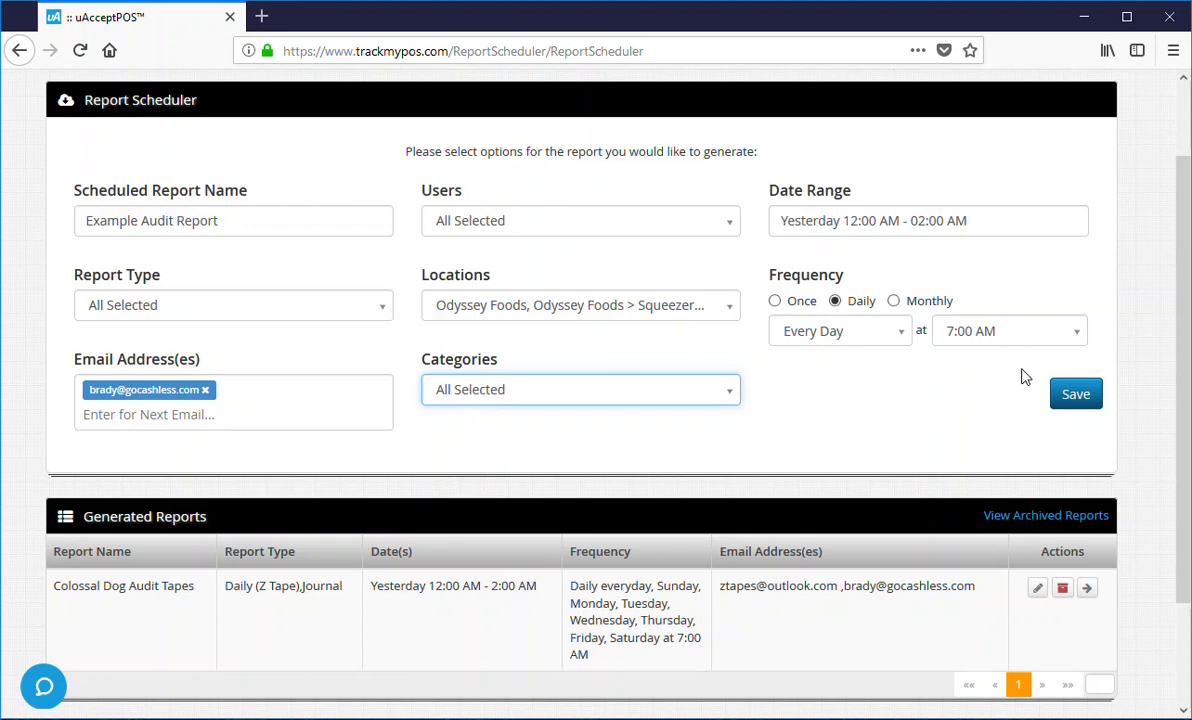
left_click(1078, 395)
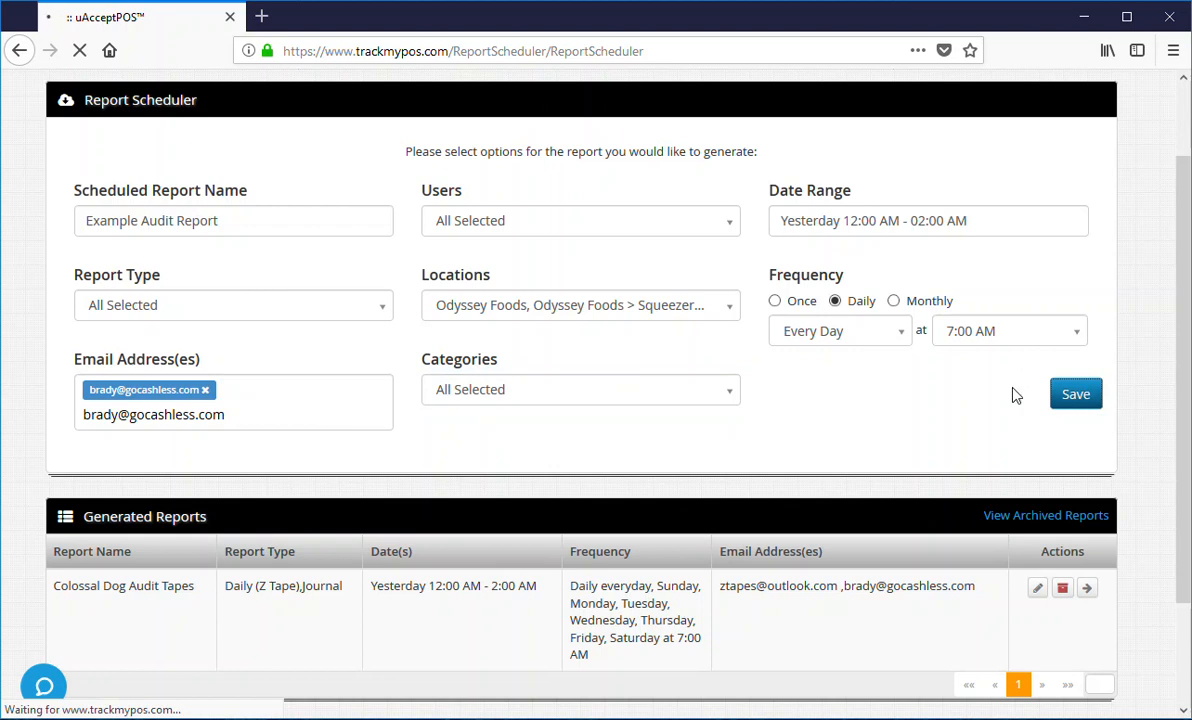
- Scroll to Generated Reports and review the new Example Audit Report row's Date(s)
scroll(968, 402, "down", 2)
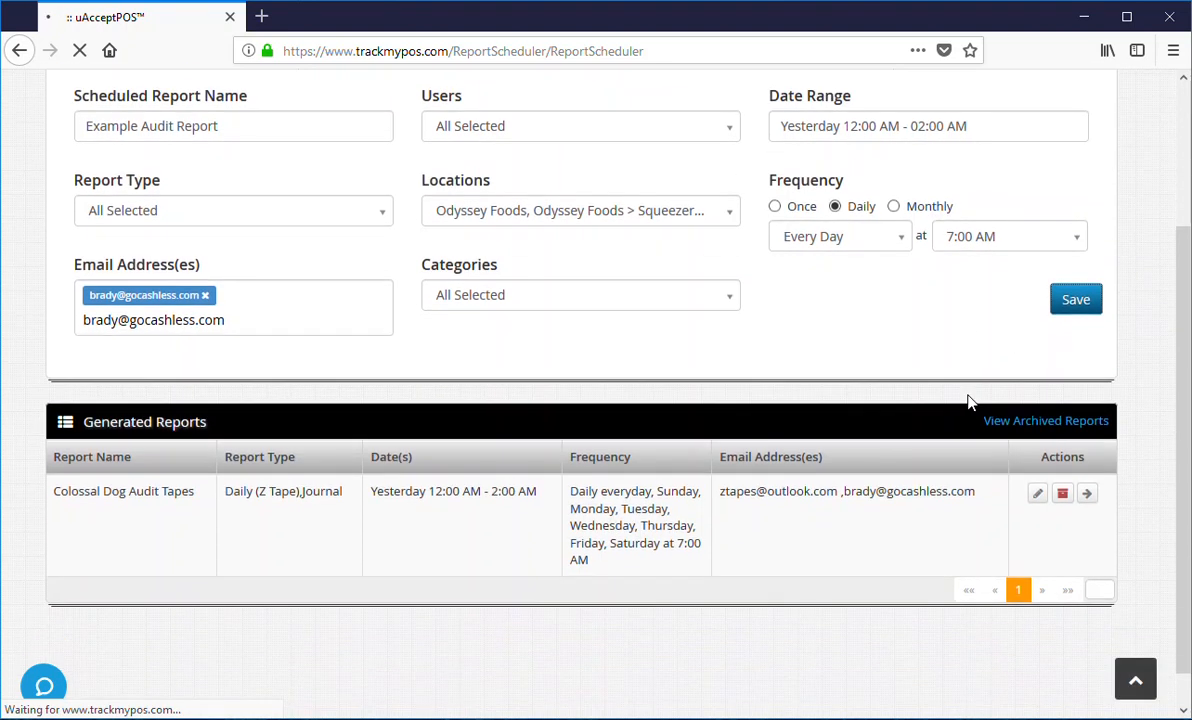
scroll(970, 405, "up", 3)
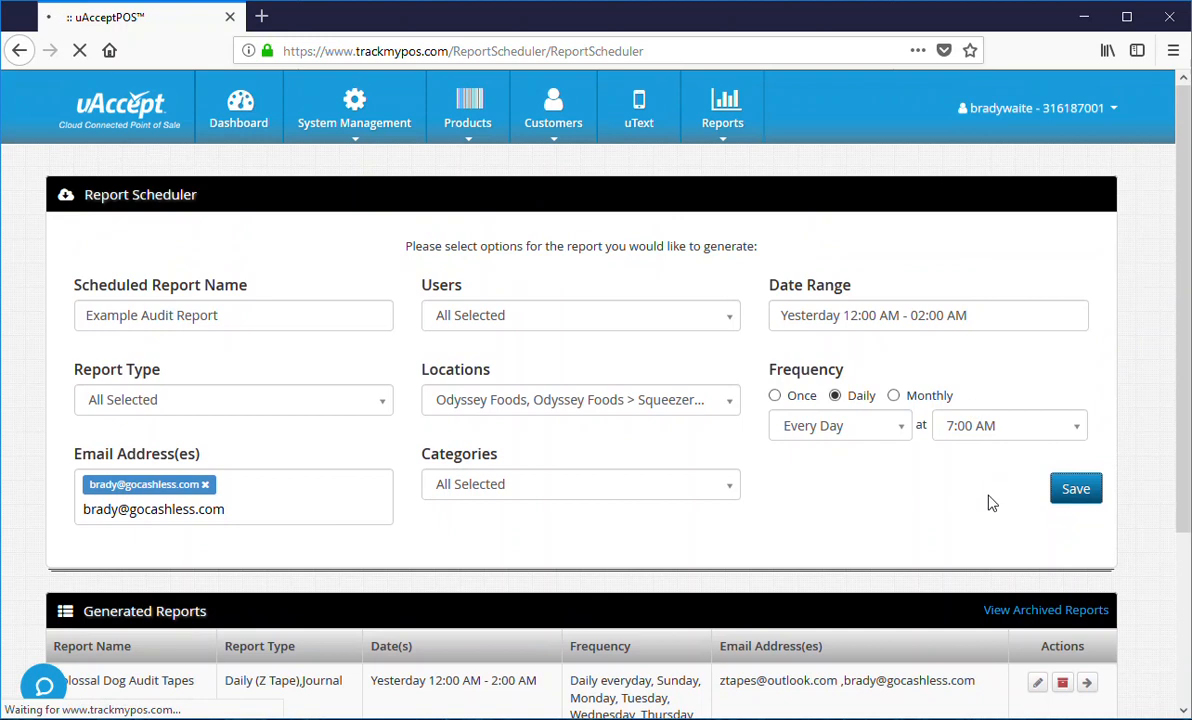
scroll(955, 505, "down", 3)
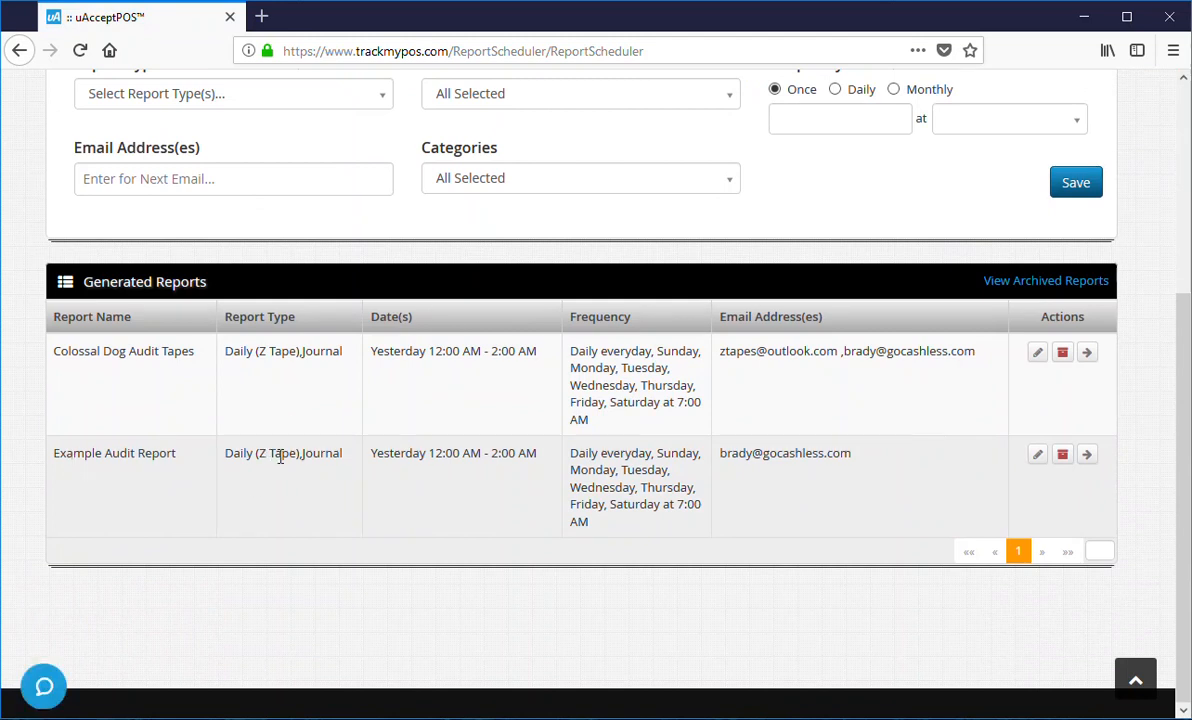
left_click_drag(371, 455, 545, 462)
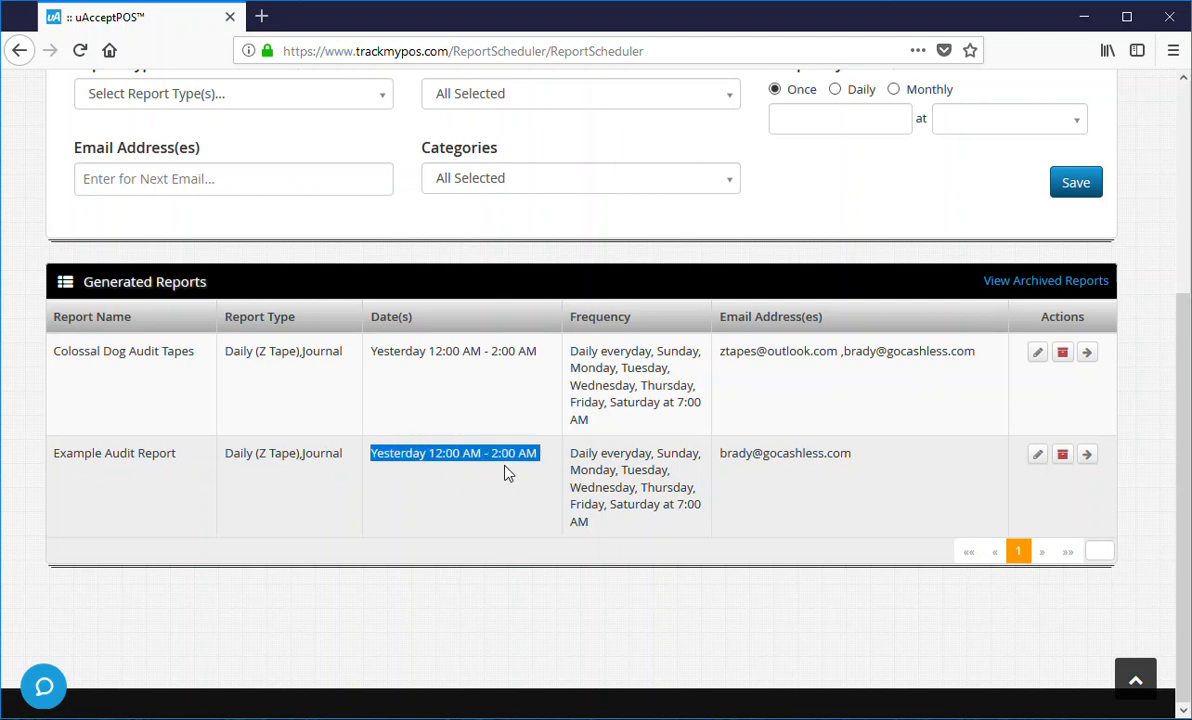
left_click(440, 473)
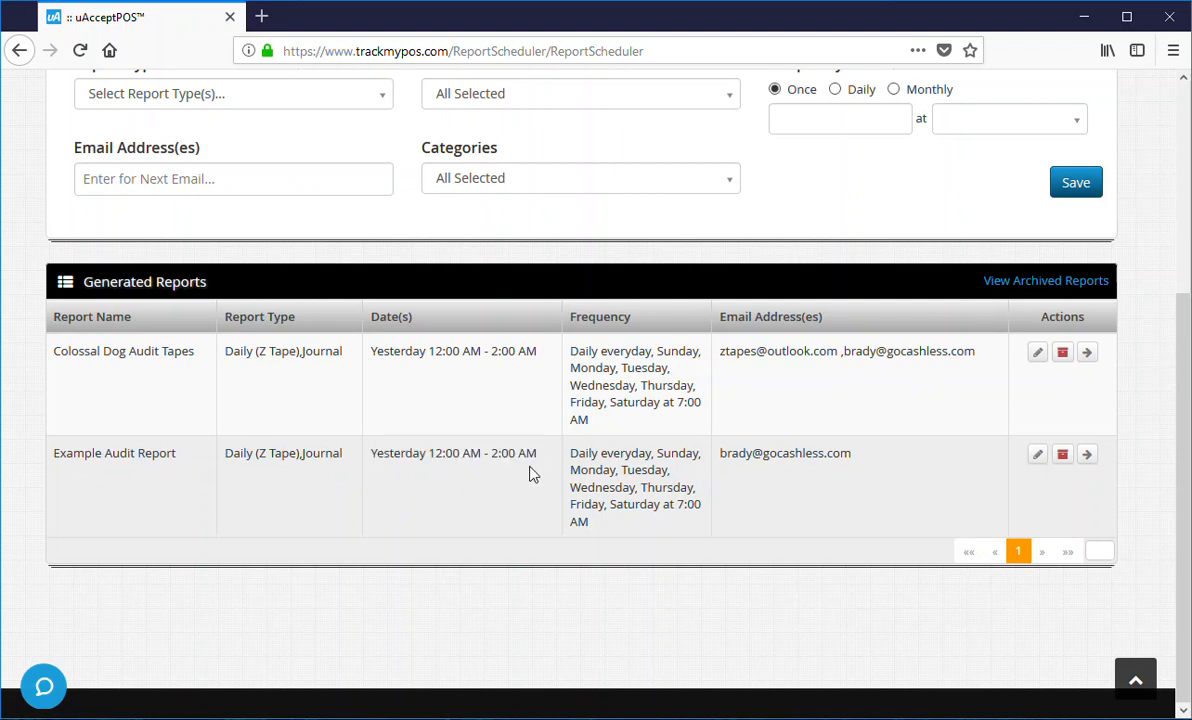